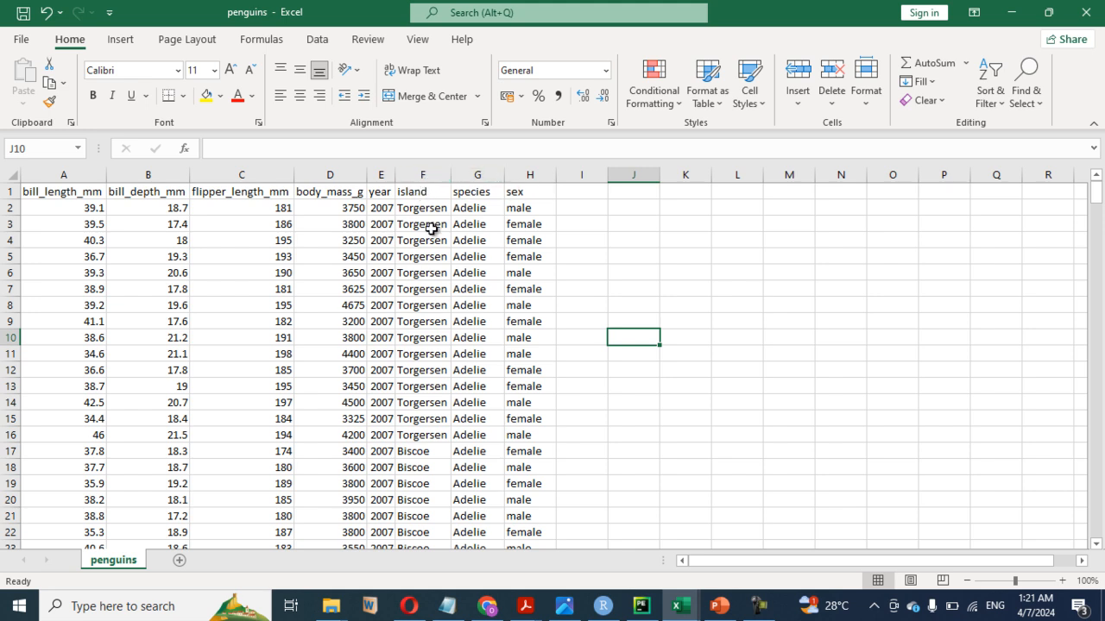
- Examine the island, species and sex columns of the penguins sheet and look through the data down to the last row
left_click(421, 175)
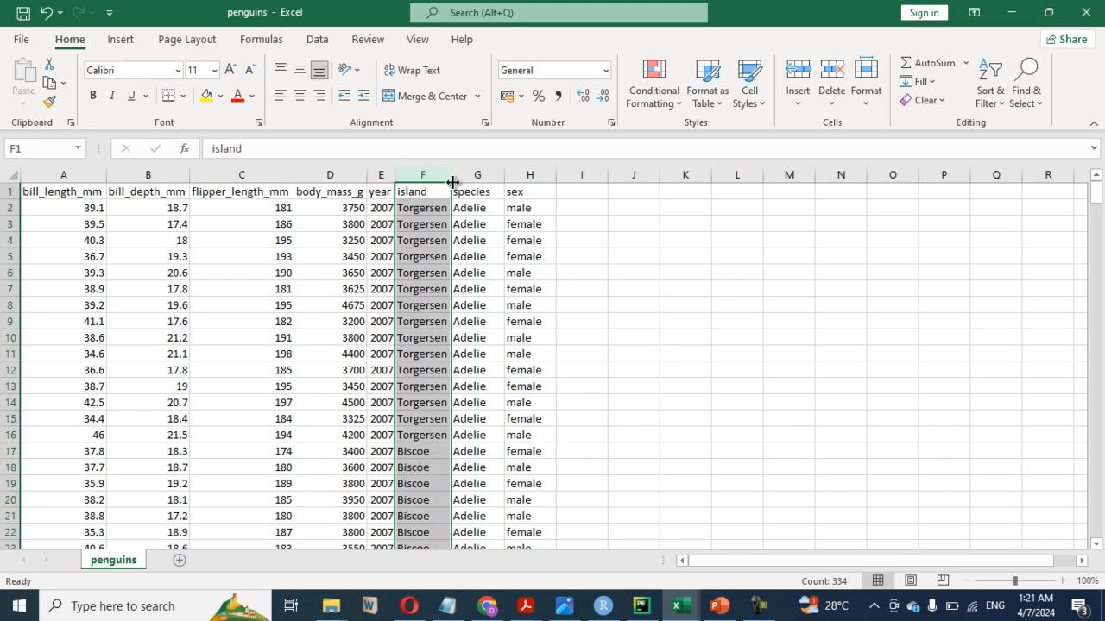
left_click(475, 176)
left_click(528, 175)
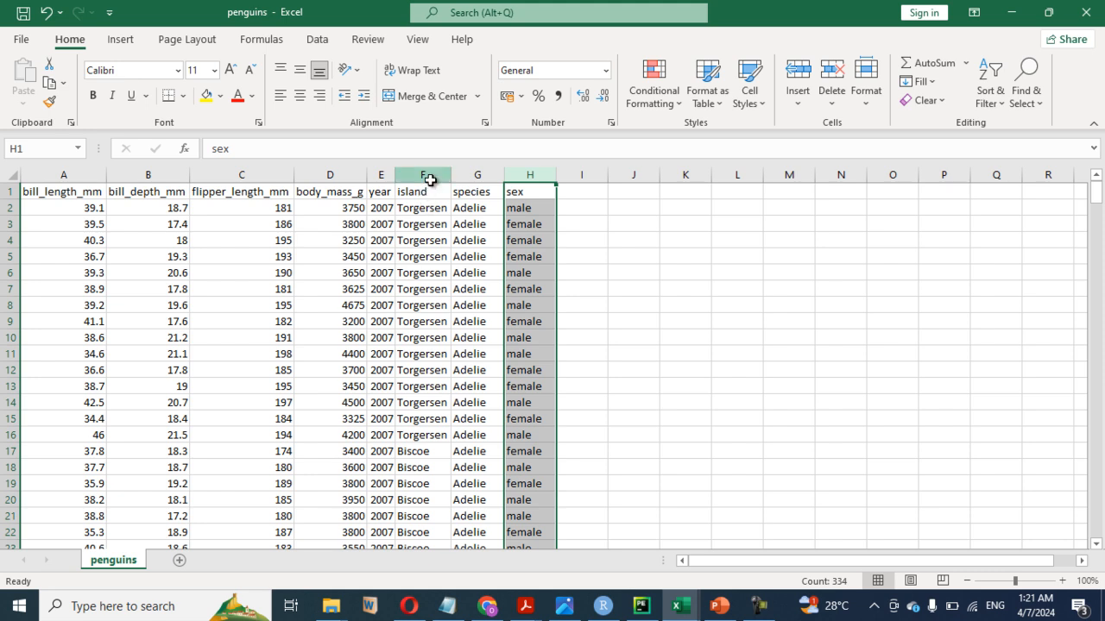
left_click(429, 176)
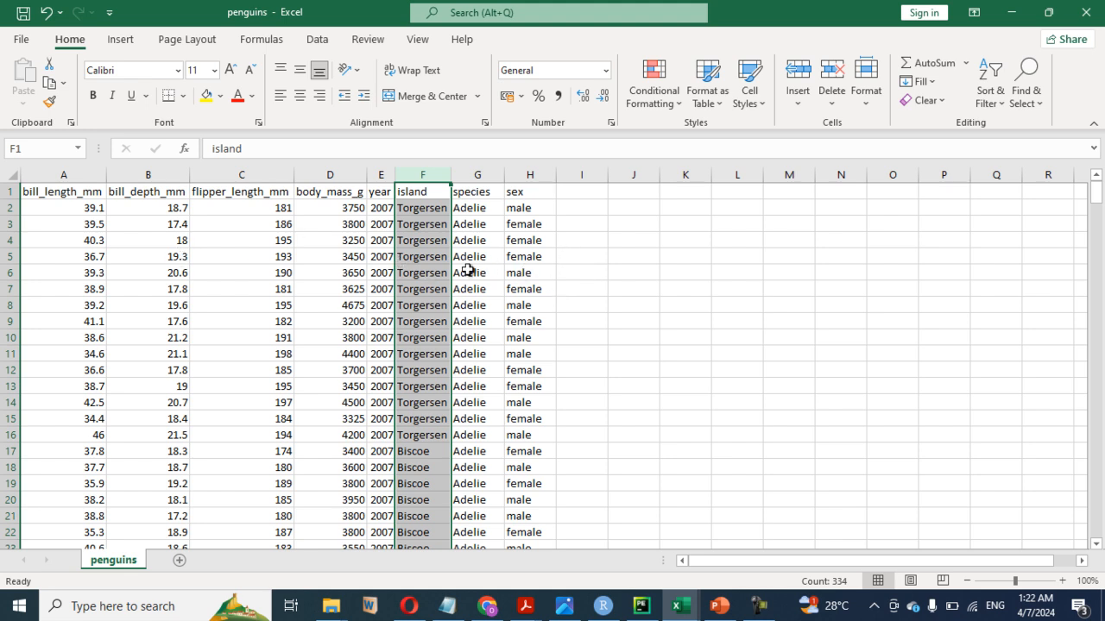
left_click(541, 251)
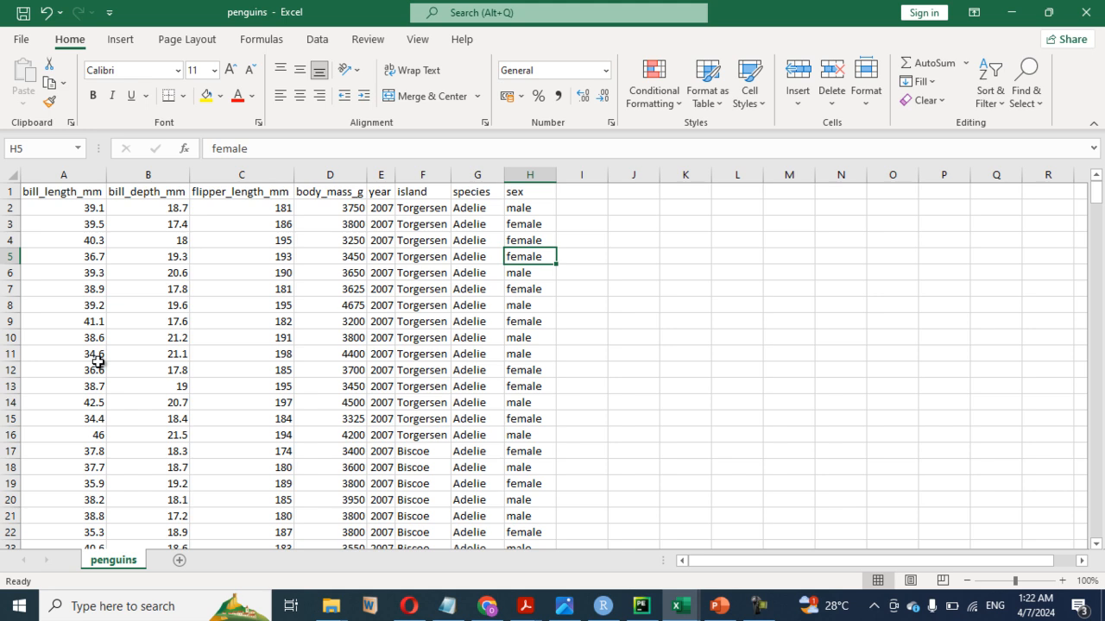
left_click_drag(1096, 200, 1067, 562)
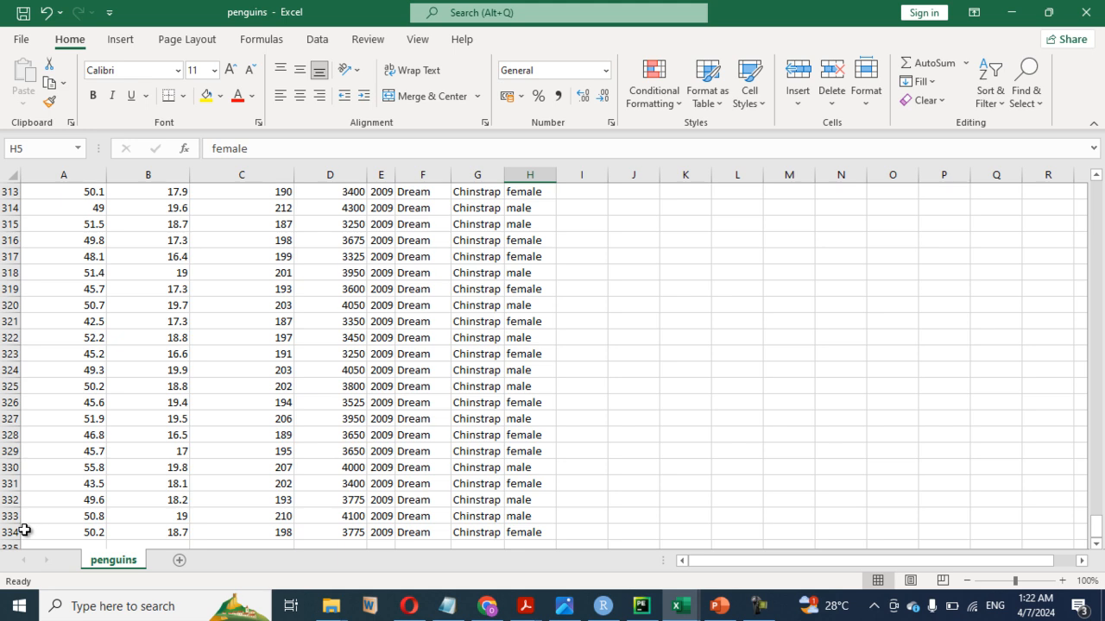
scroll(475, 445, "up", 7)
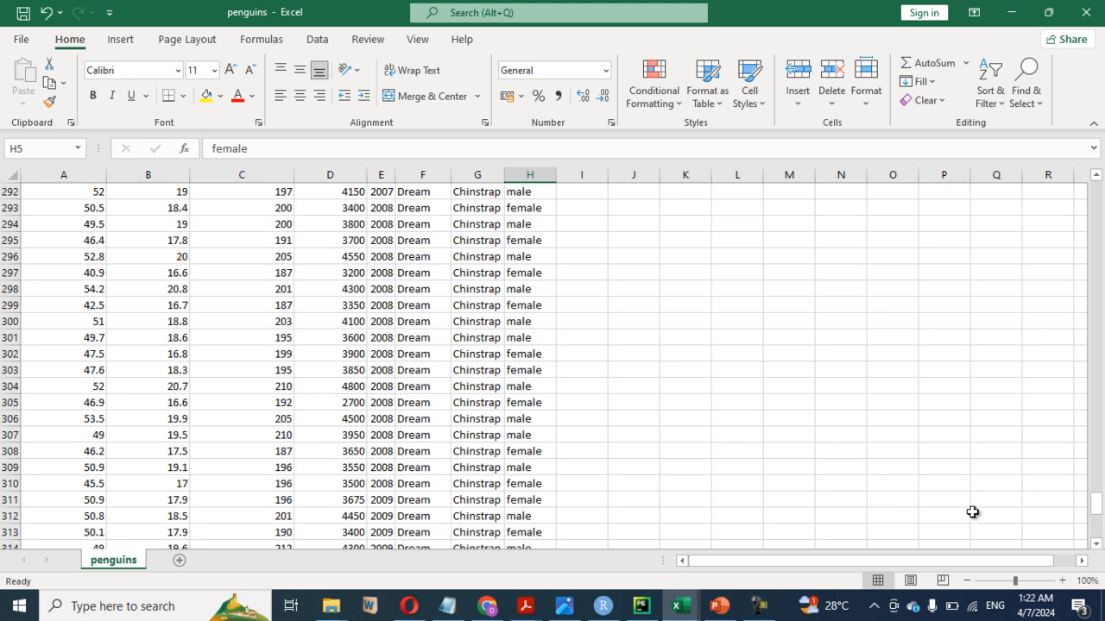
left_click_drag(1096, 509, 1102, 186)
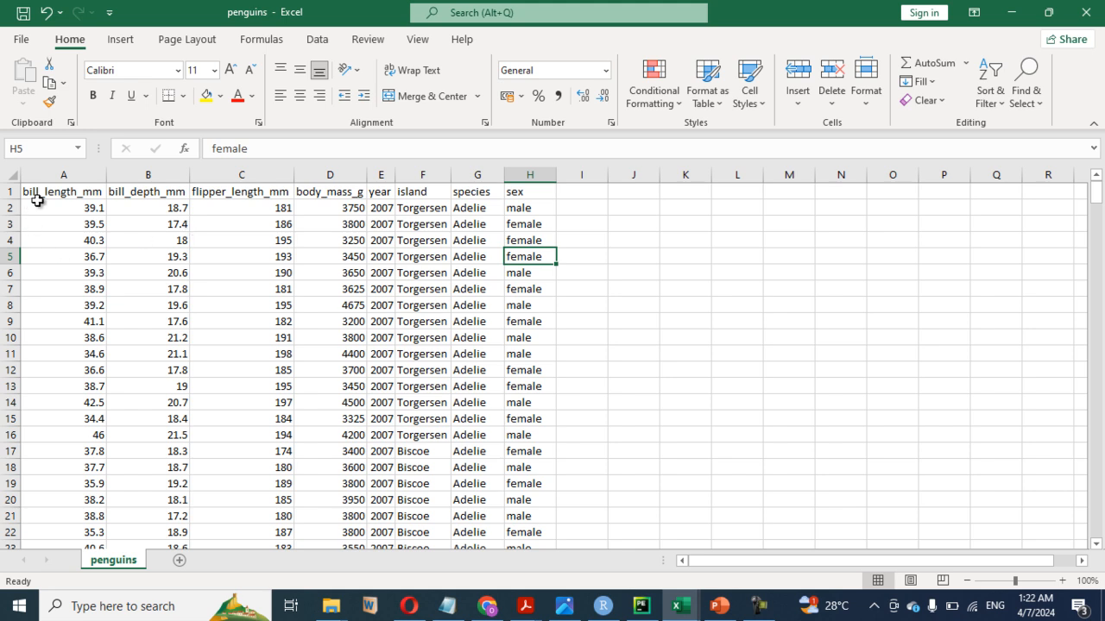
- Copy the entire penguins table including its headers, and minimise the open windows to reach the desktop
key("ctrl+a")
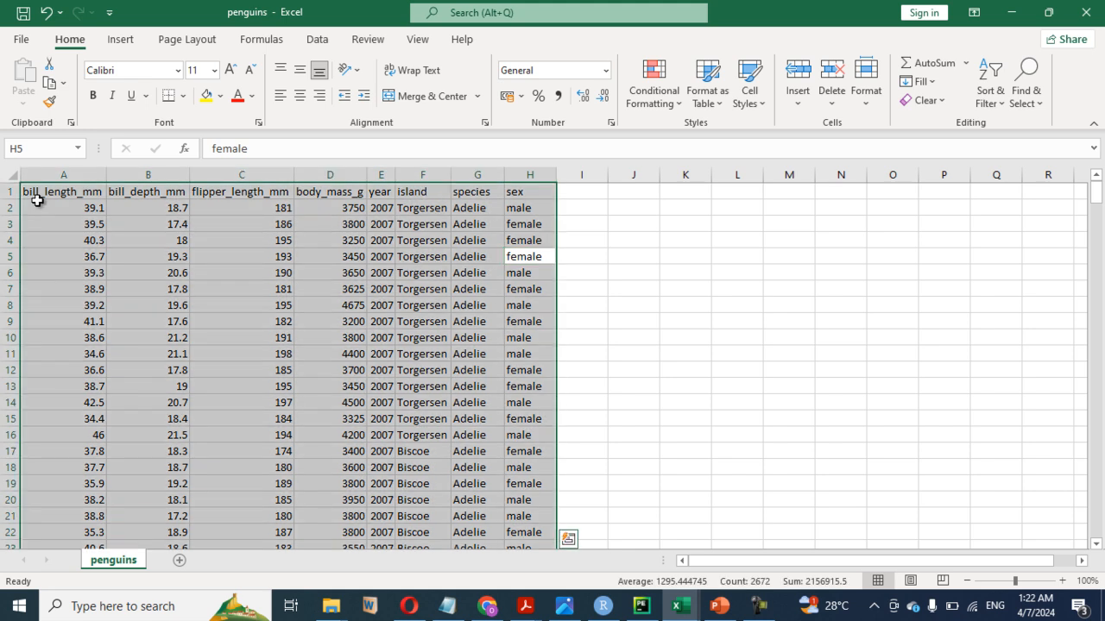
key("ctrl+c")
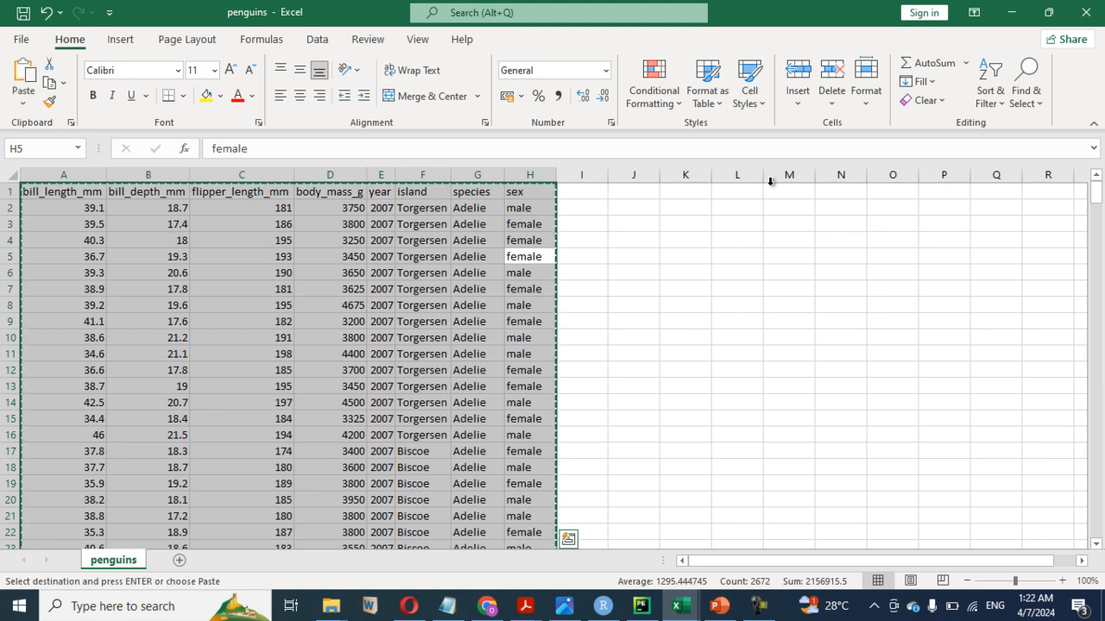
left_click(1013, 12)
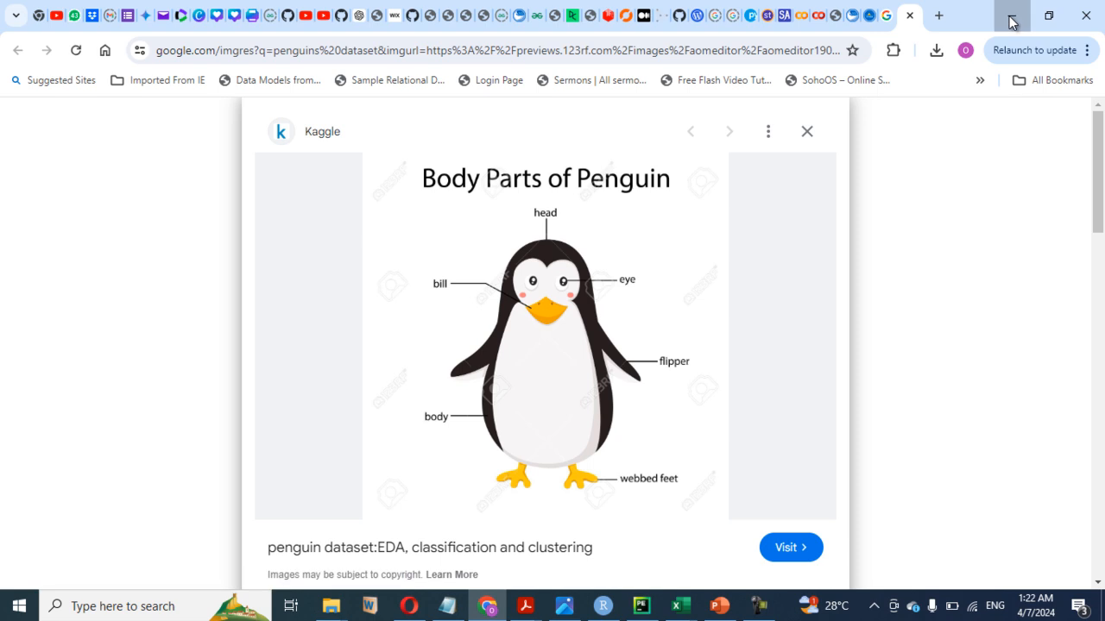
left_click(1012, 16)
left_click(1016, 17)
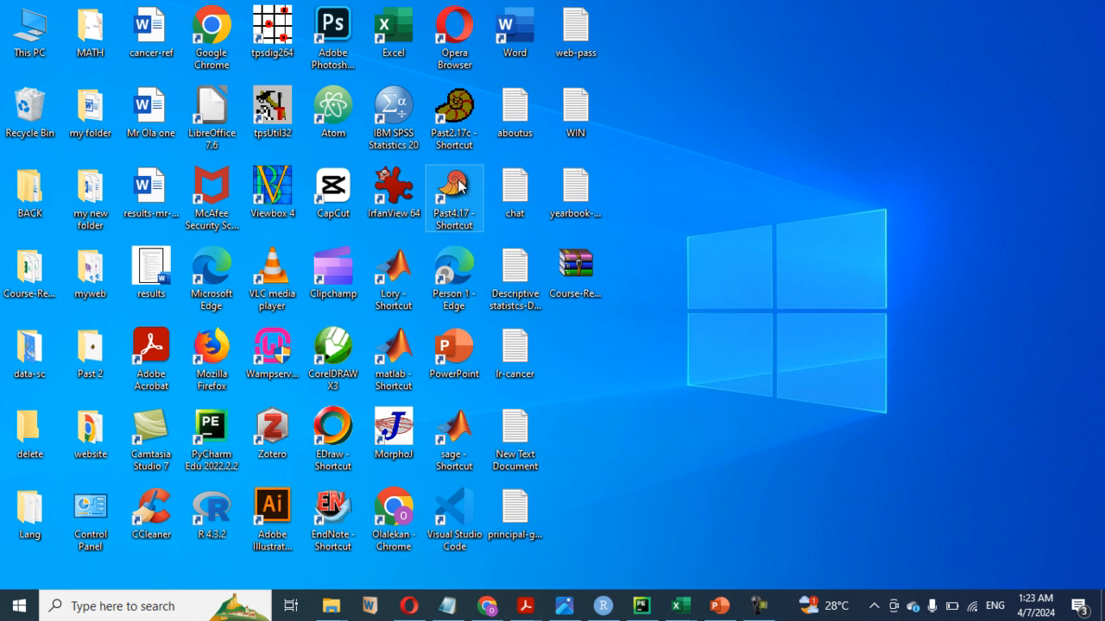
- Open Past4.17 in a maximised window and show the column attributes
double_click(460, 186)
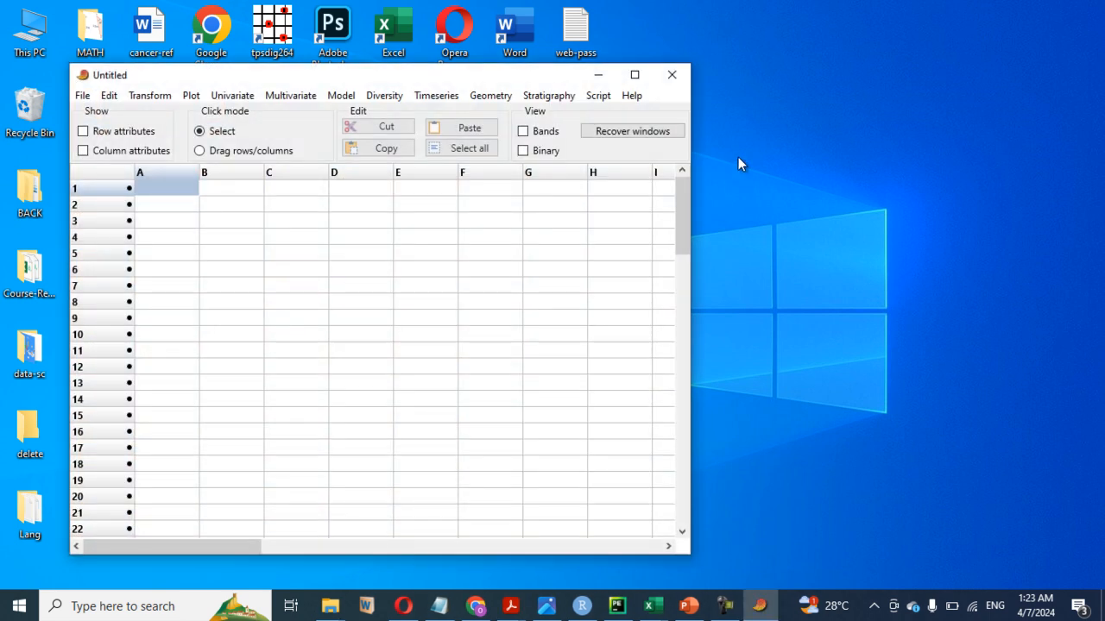
left_click(634, 74)
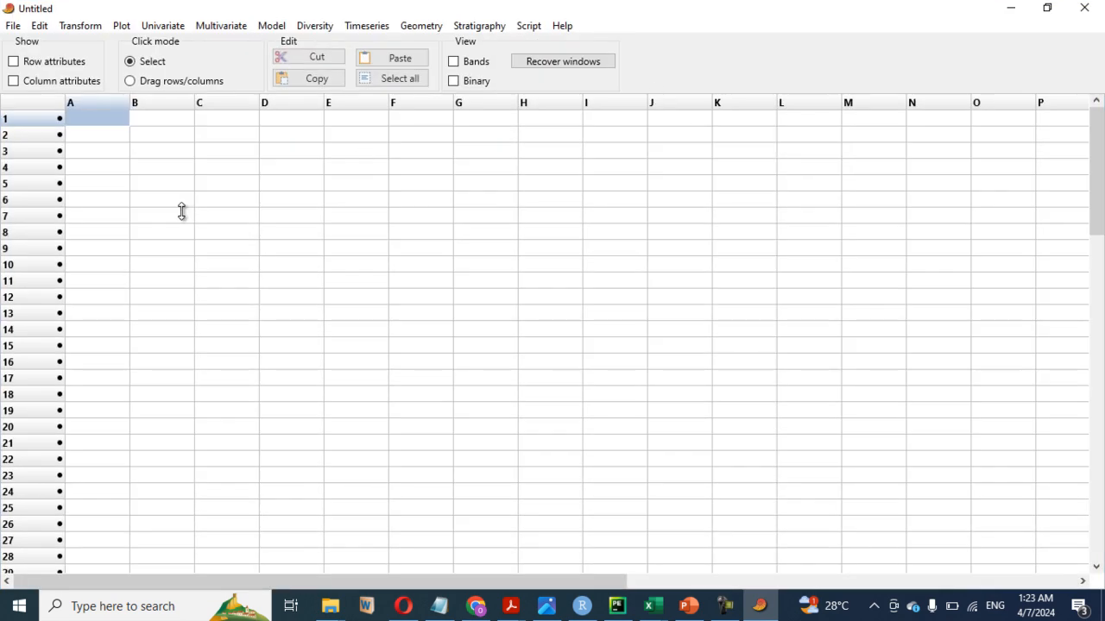
left_click(13, 83)
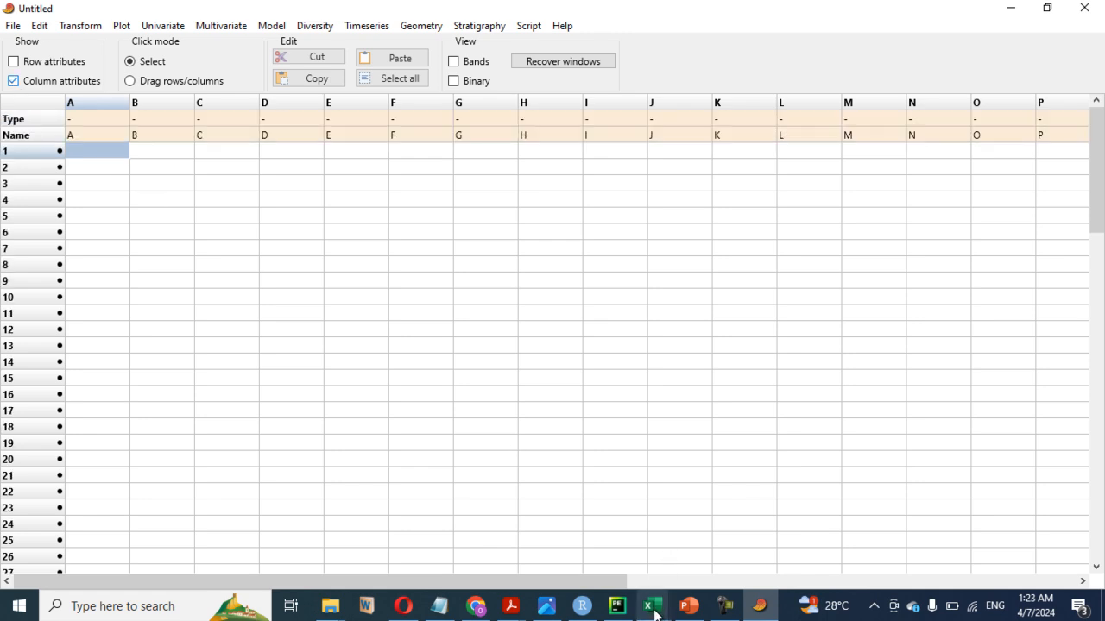
- Paste the copied penguins table into the empty Past spreadsheet, starting at the Name cell of column A
mouse_move(655, 611)
left_click(728, 568)
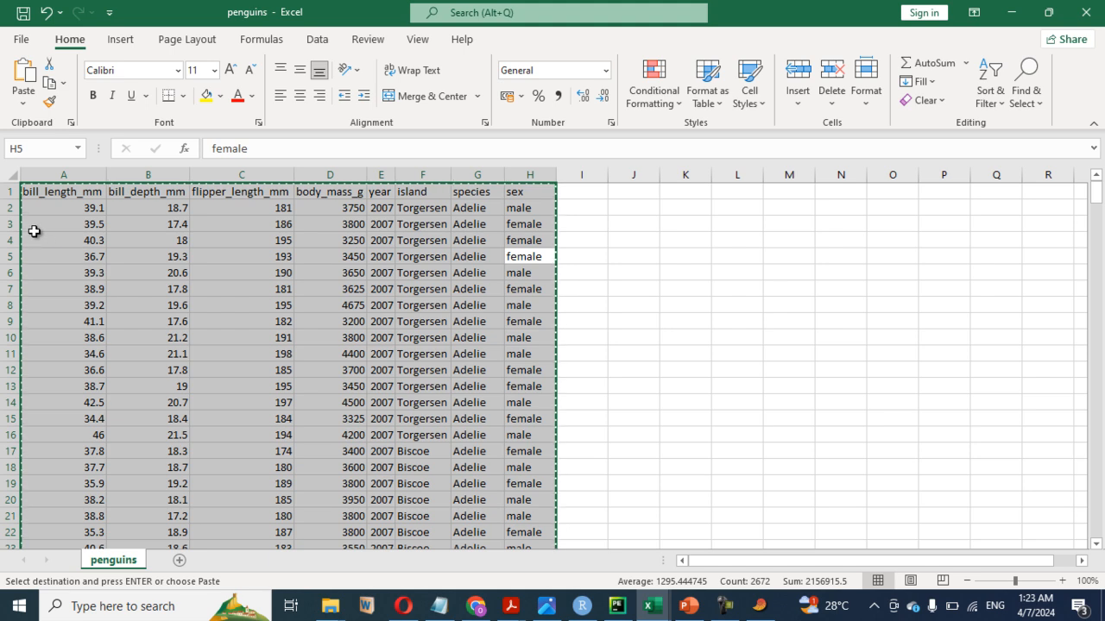
left_click(1011, 12)
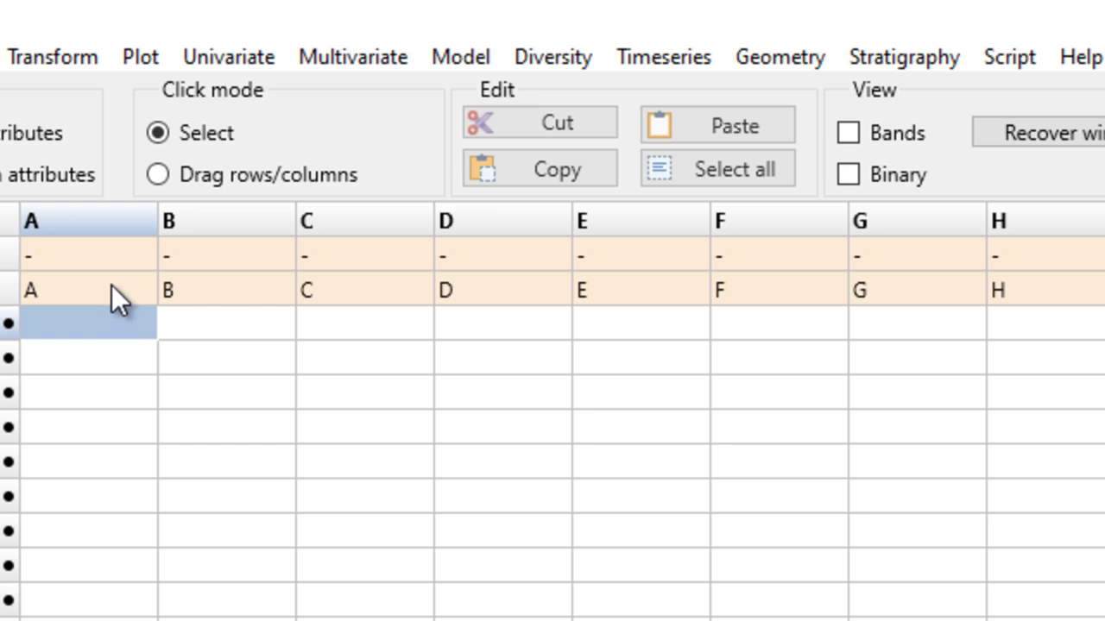
left_click(109, 223)
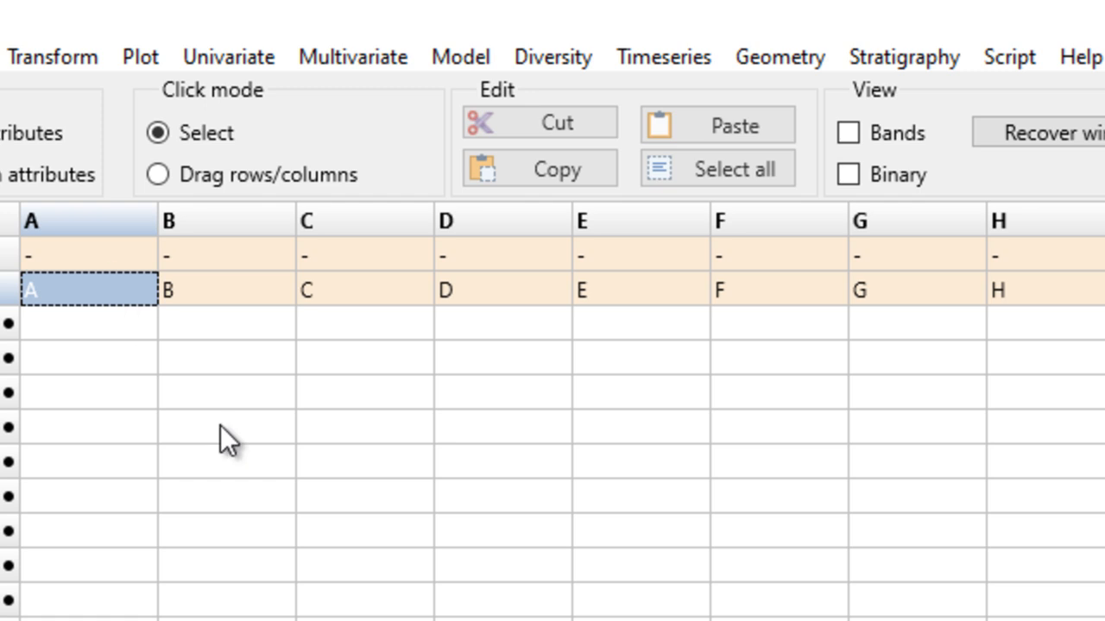
left_click(710, 125)
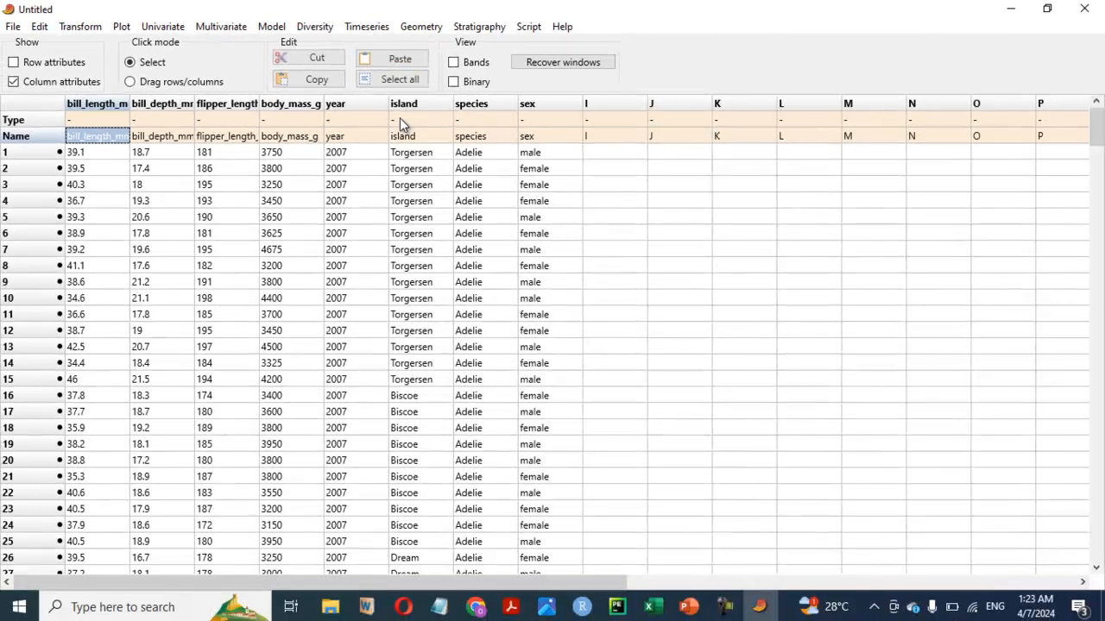
- Set the data type of the island, species and sex columns to Group, and hide the column attributes
left_click(415, 119)
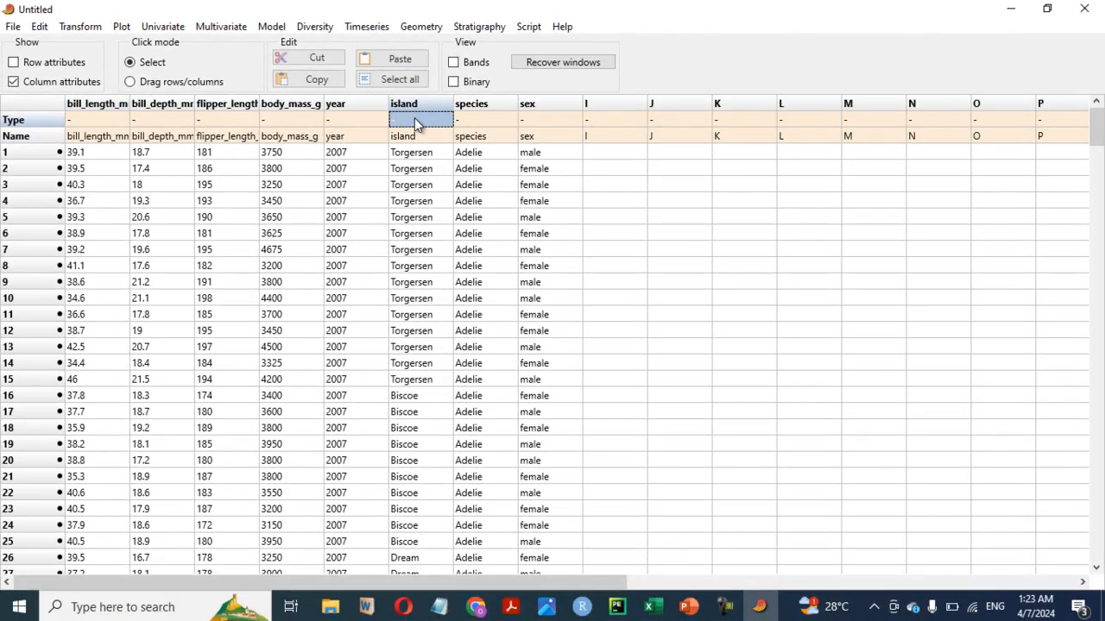
left_click(414, 119)
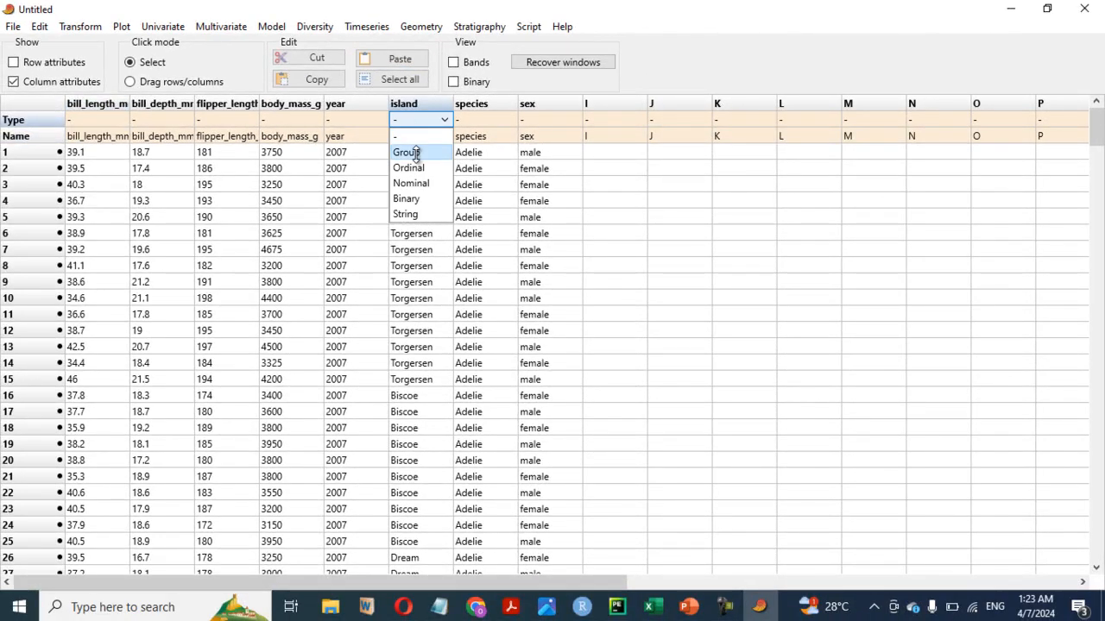
left_click(414, 151)
left_click(489, 118)
left_click(490, 118)
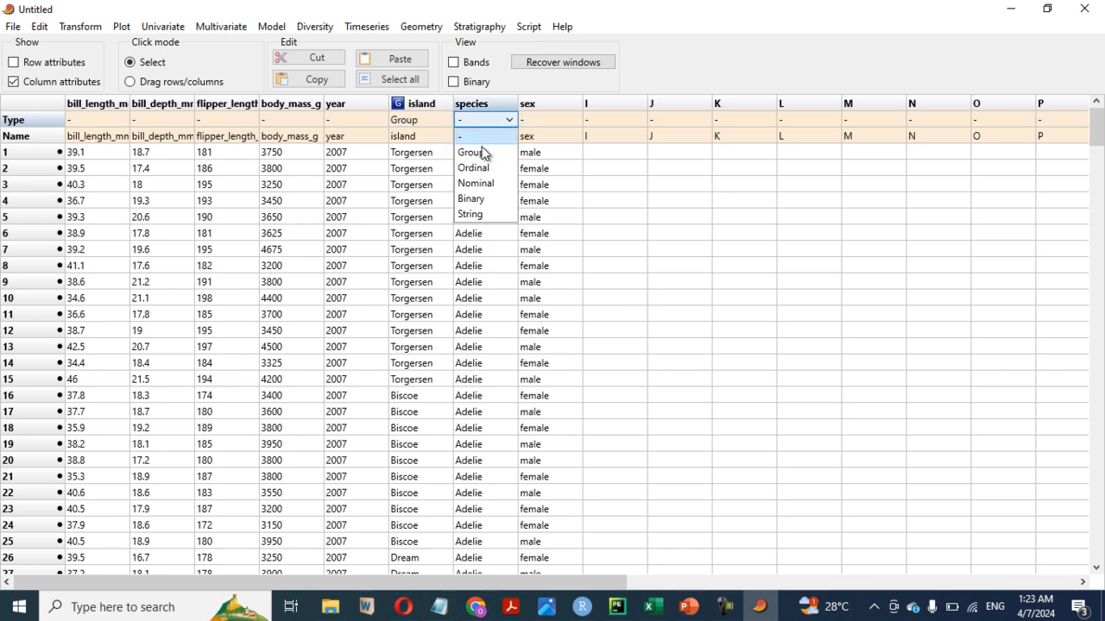
left_click(473, 152)
left_click(536, 119)
left_click(536, 119)
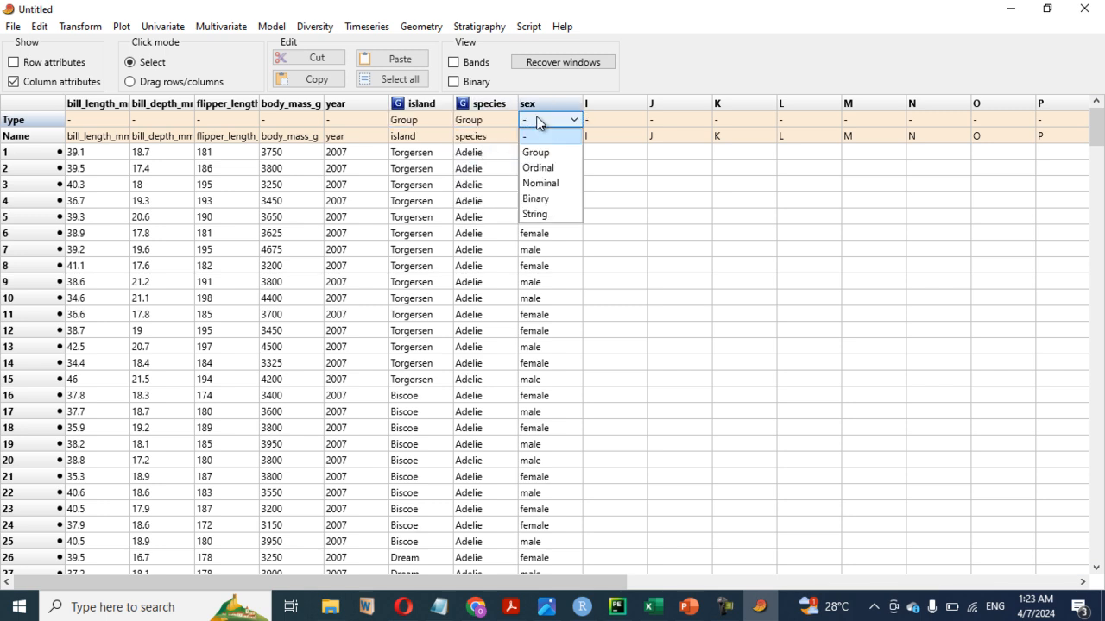
left_click(536, 153)
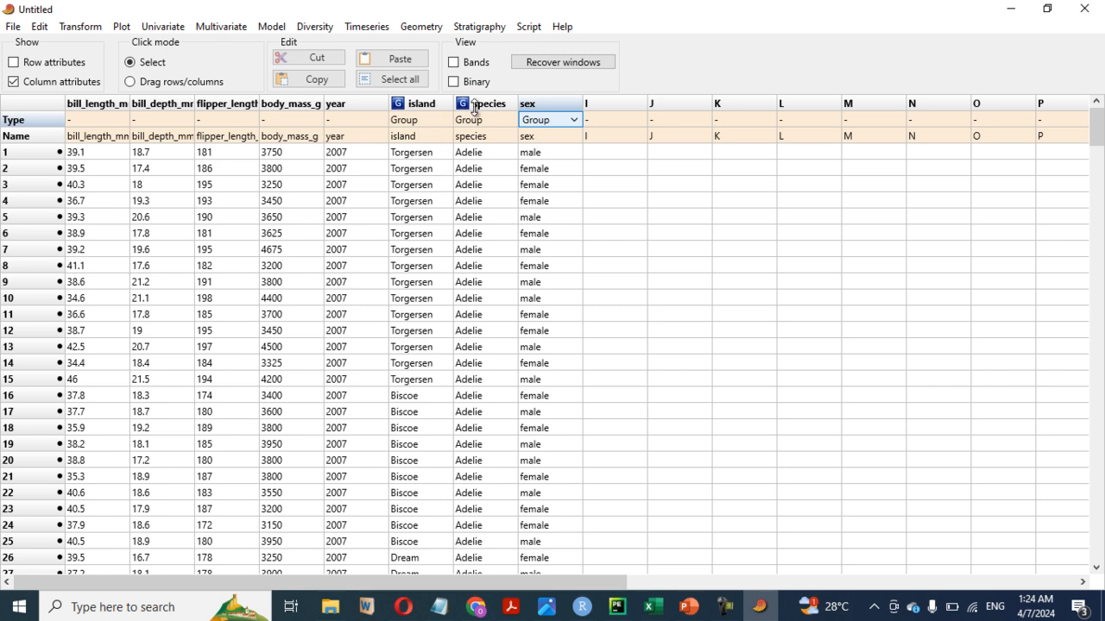
left_click(509, 137)
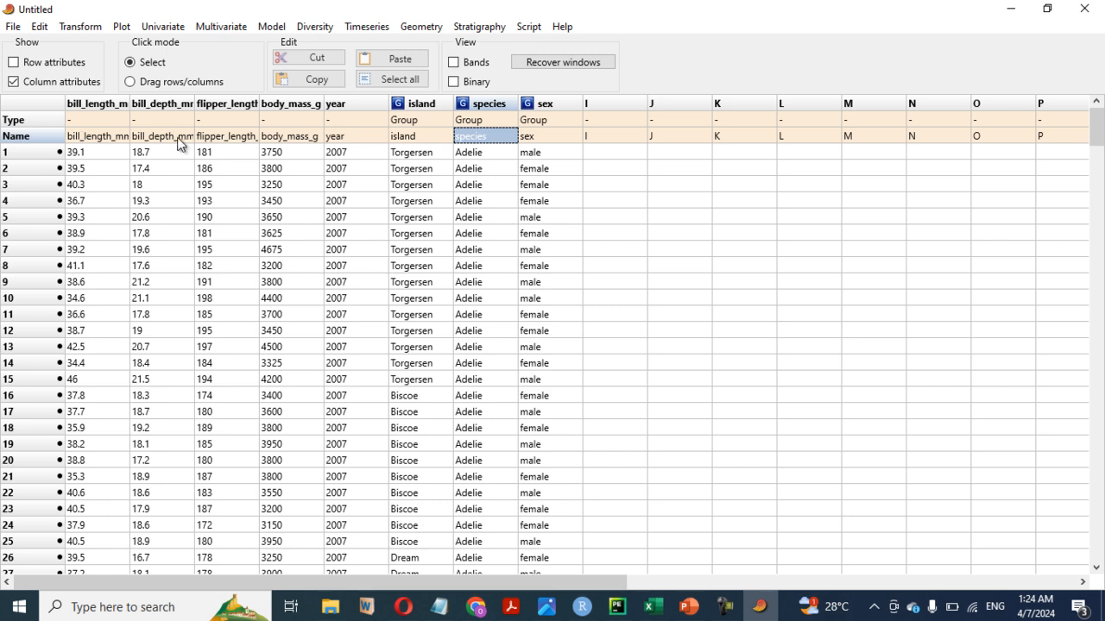
left_click(12, 86)
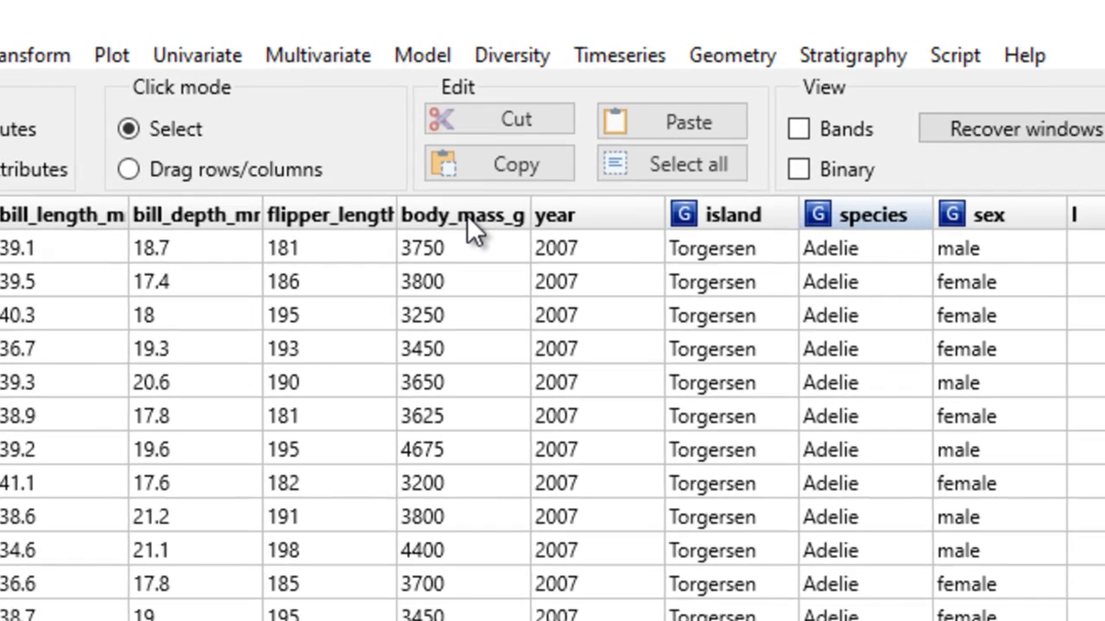
- Create a box plot of body_mass_g grouped by species and maximise the plot window
left_click(294, 107)
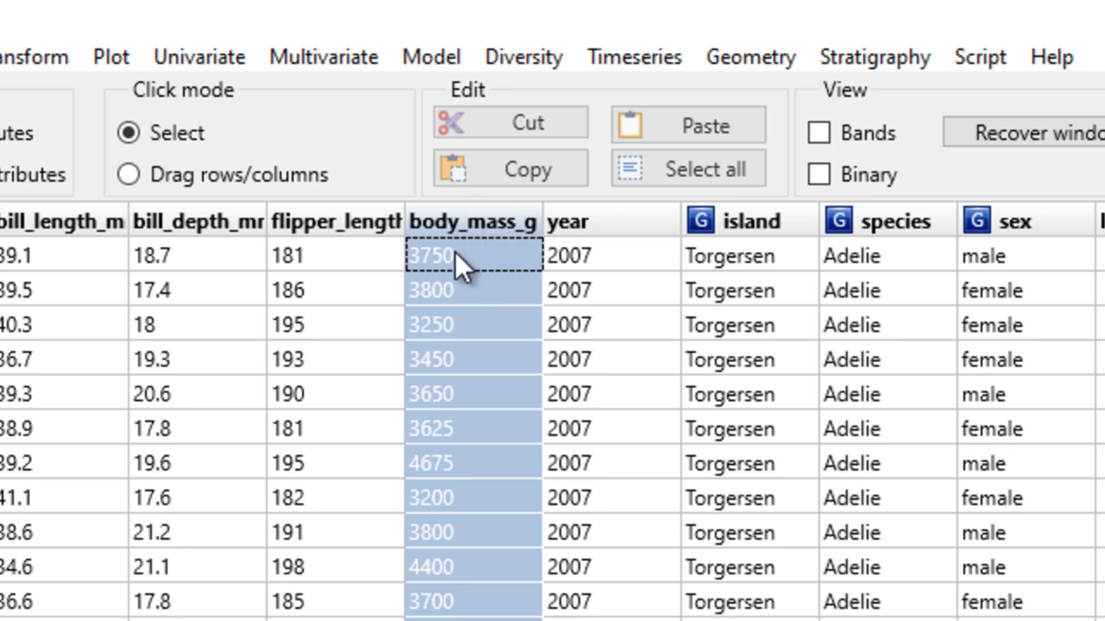
left_click(509, 164)
left_click(885, 221, "ctrl")
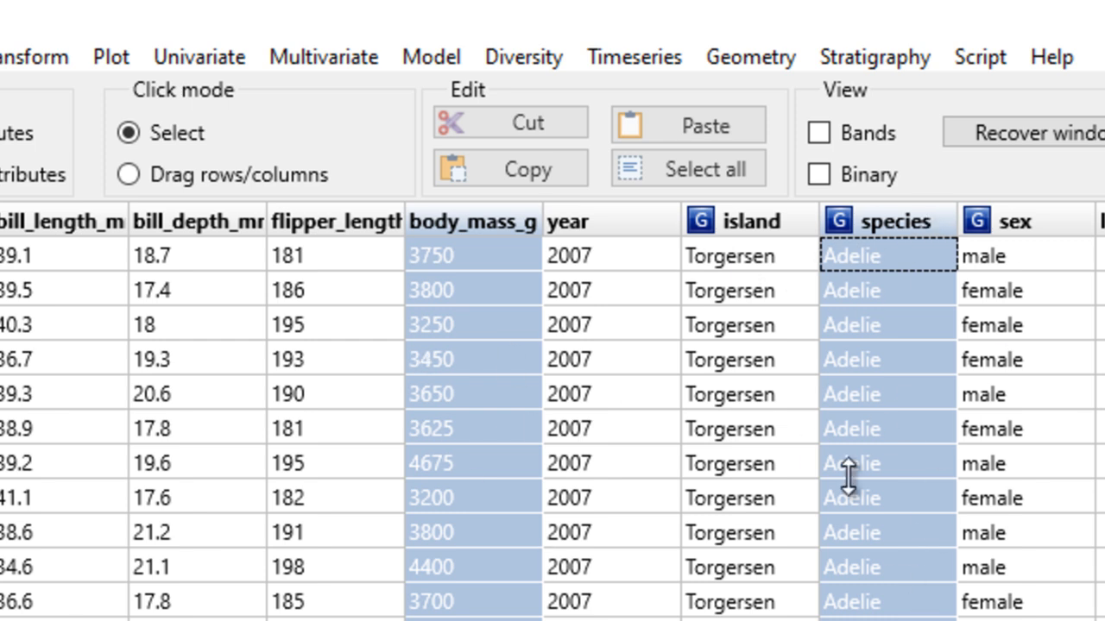
left_click(111, 51)
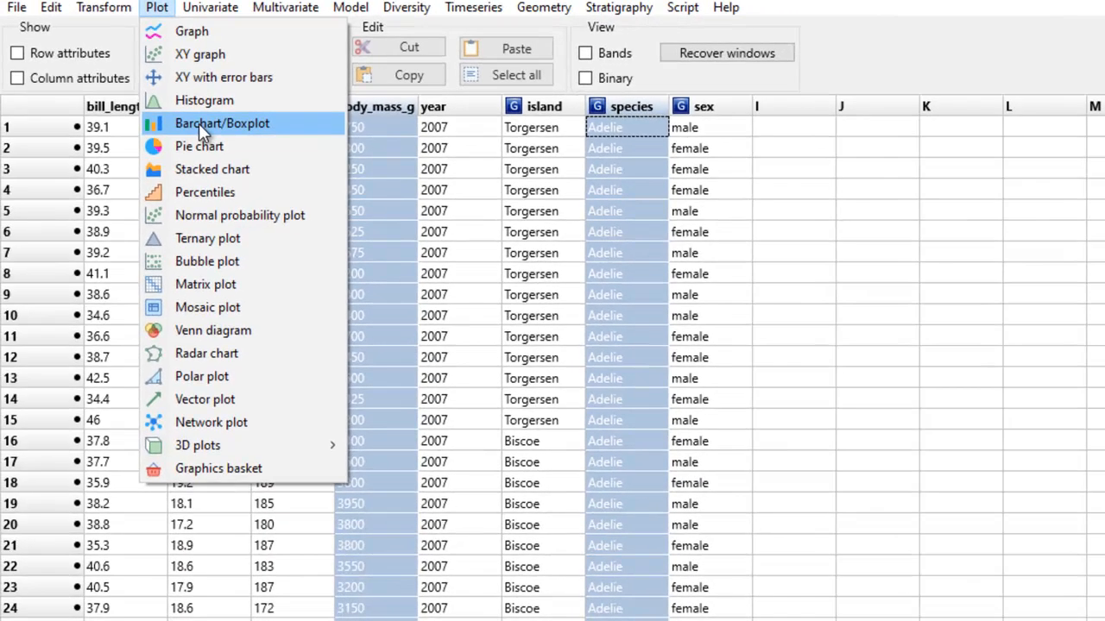
left_click(181, 249)
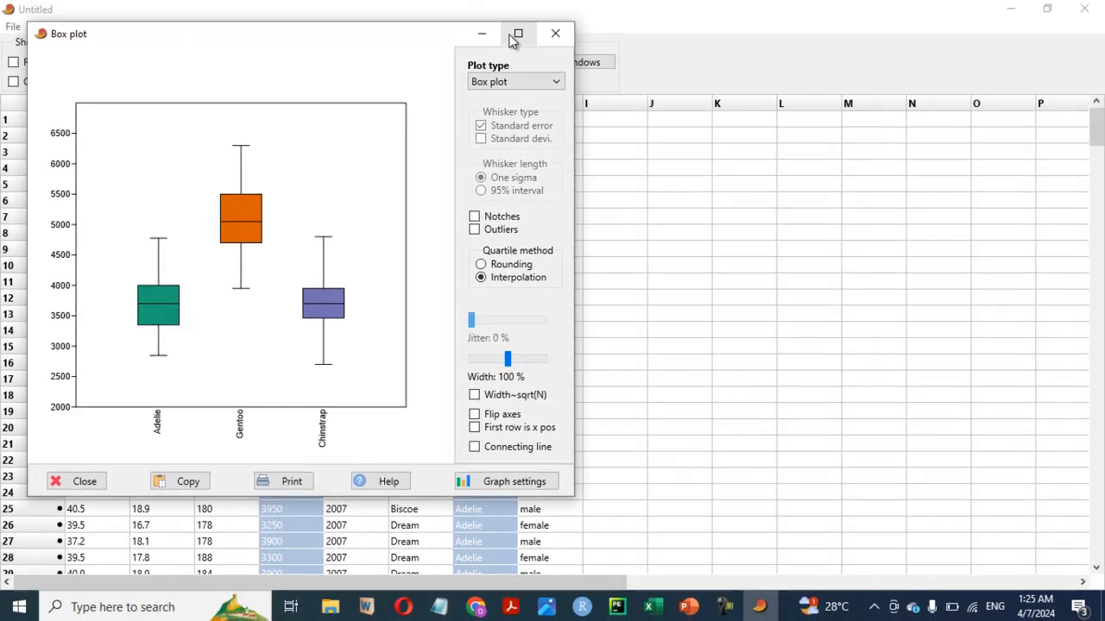
left_click(669, 16)
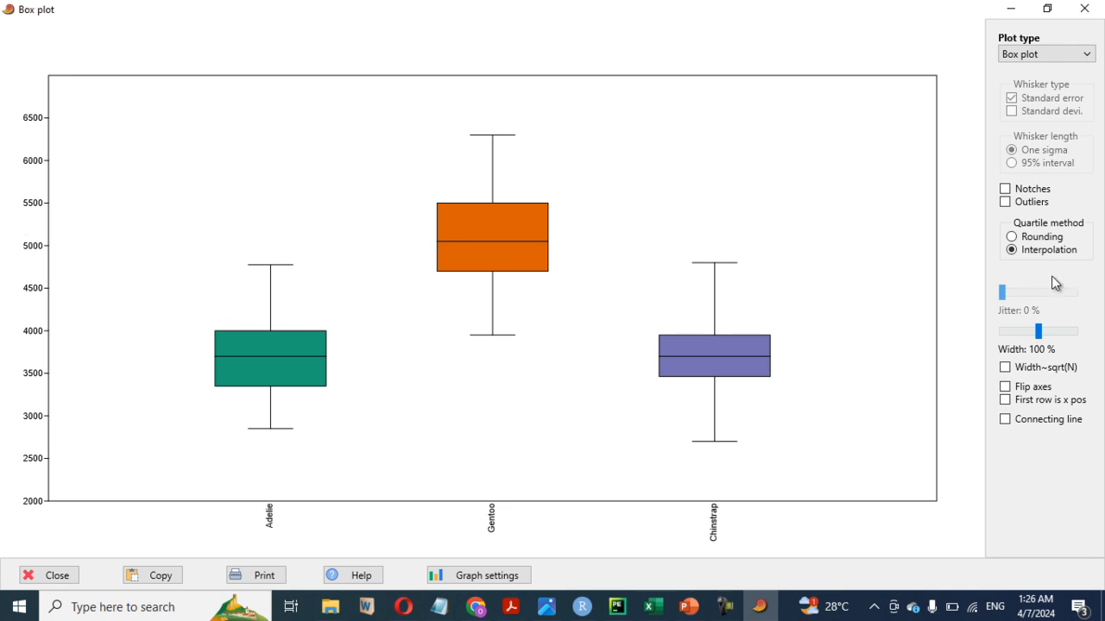
- Try notches on the species box plot, remove them again, and show outliers
left_click(1006, 189)
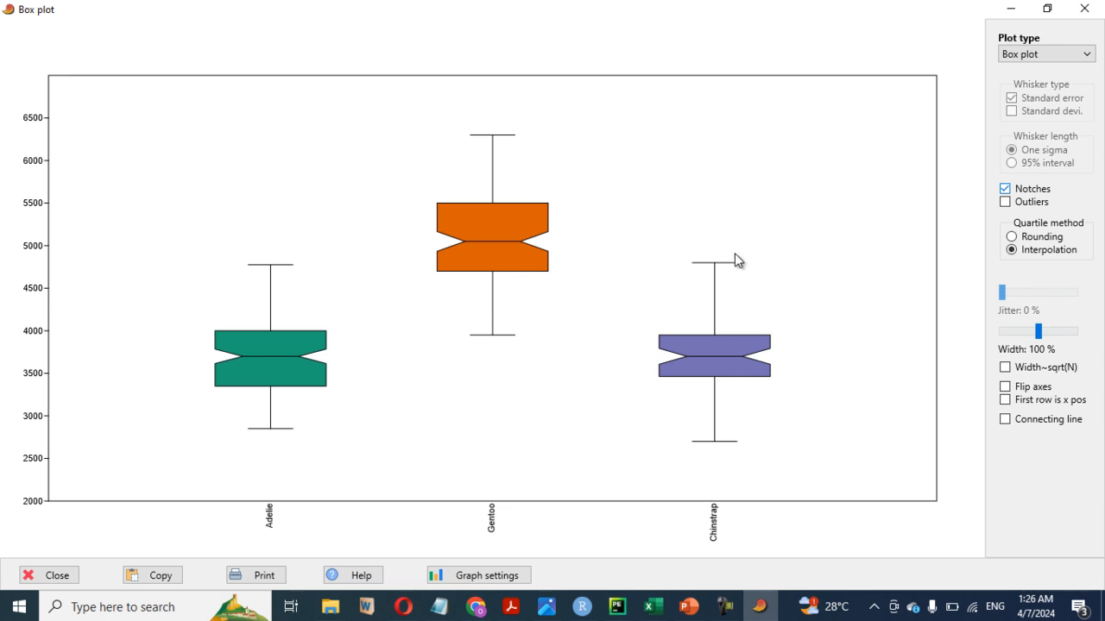
left_click(1005, 190)
left_click(1004, 201)
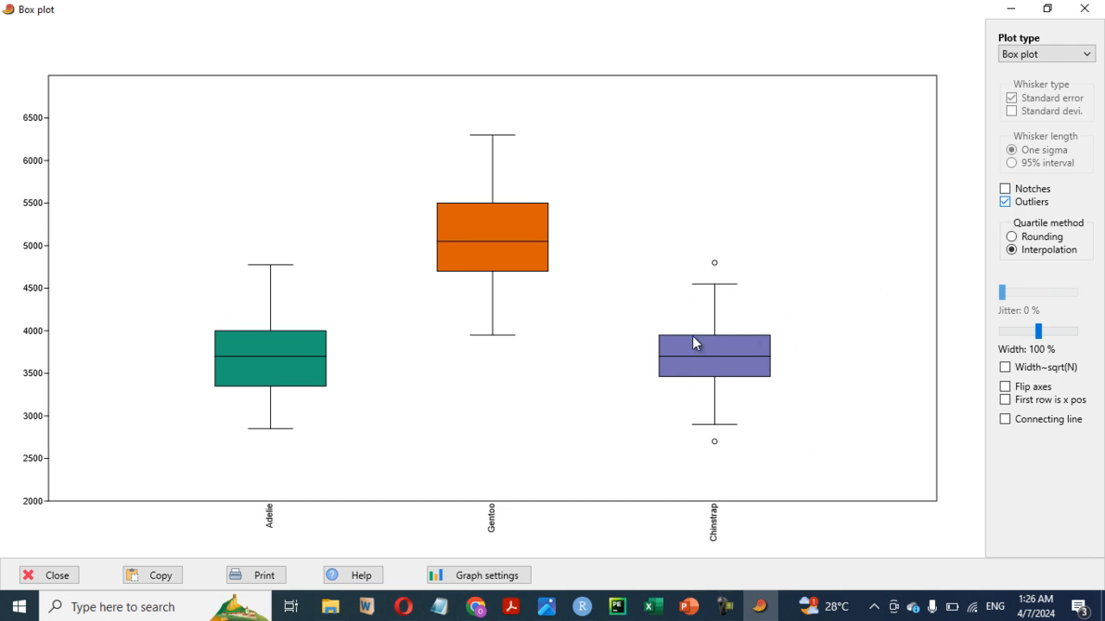
- Try flipped axes on the box plot, restore the vertical orientation, and add a connecting line between the boxes
left_click(1006, 390)
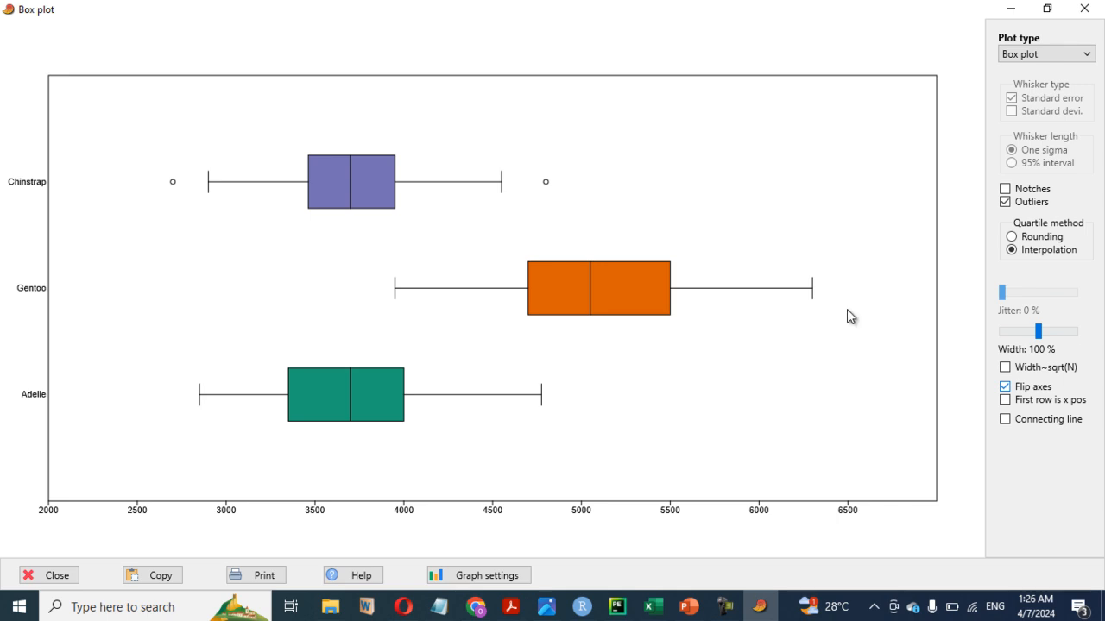
left_click(1005, 387)
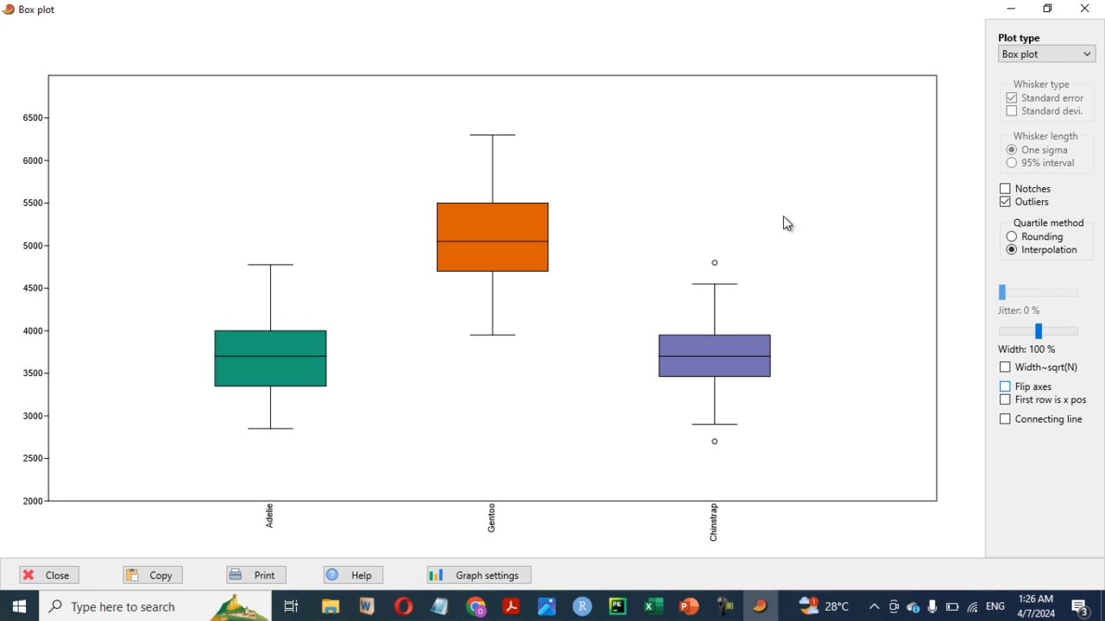
left_click(1006, 420)
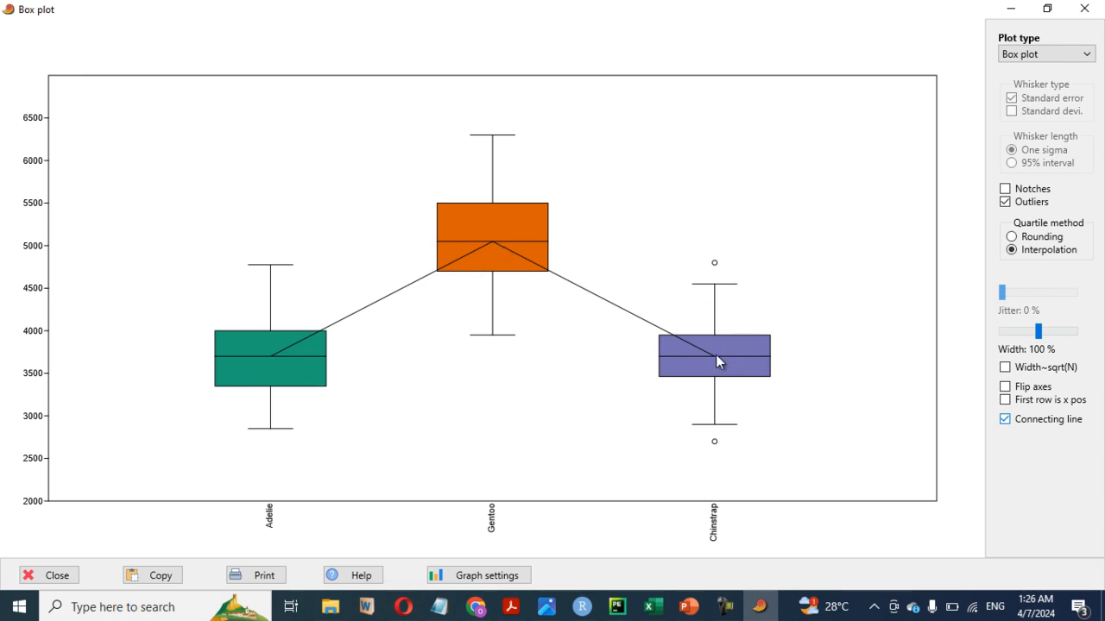
- Remove the connecting line from the box plot and narrow the boxes to 77 % width
left_click(1004, 420)
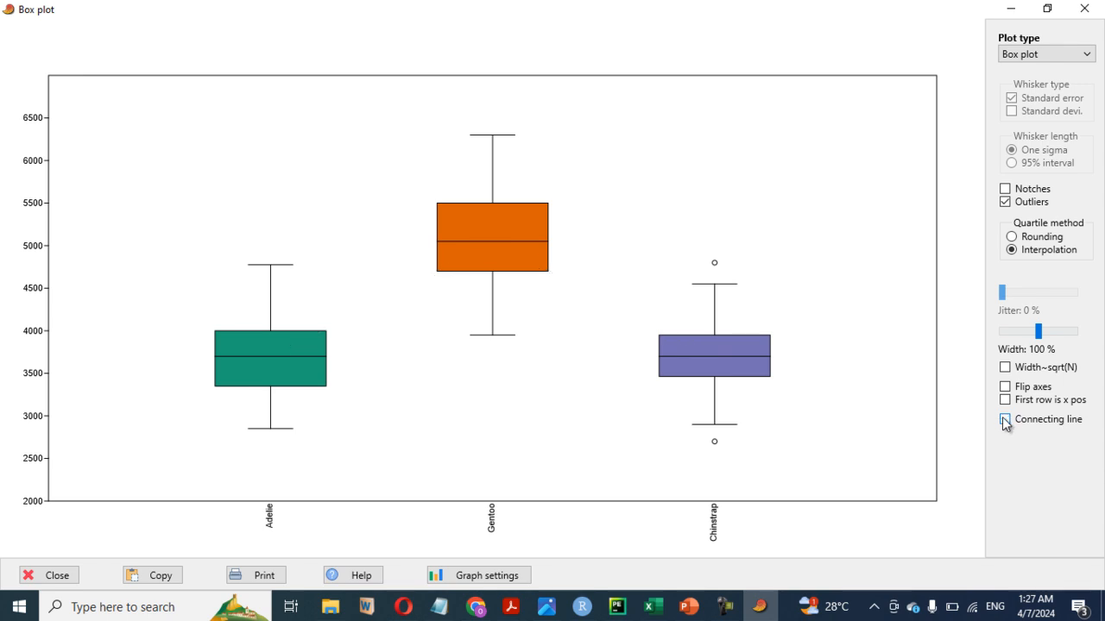
mouse_move(1039, 333)
left_mouse_down()
mouse_move(1017, 339)
mouse_move(1026, 339)
left_mouse_up()
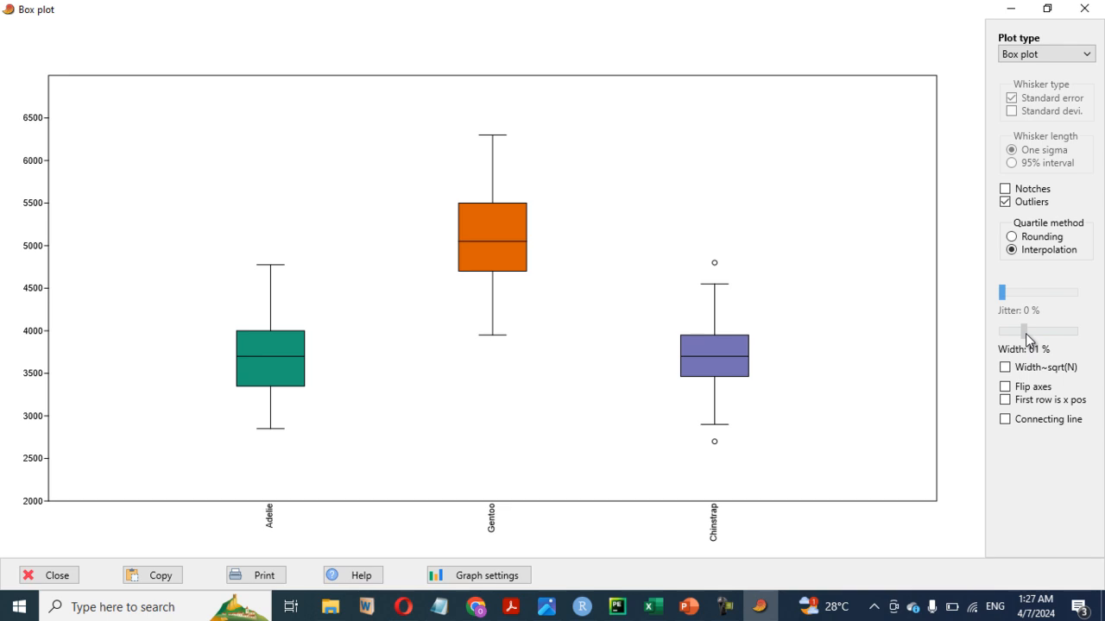
left_click_drag(1026, 334, 1032, 334)
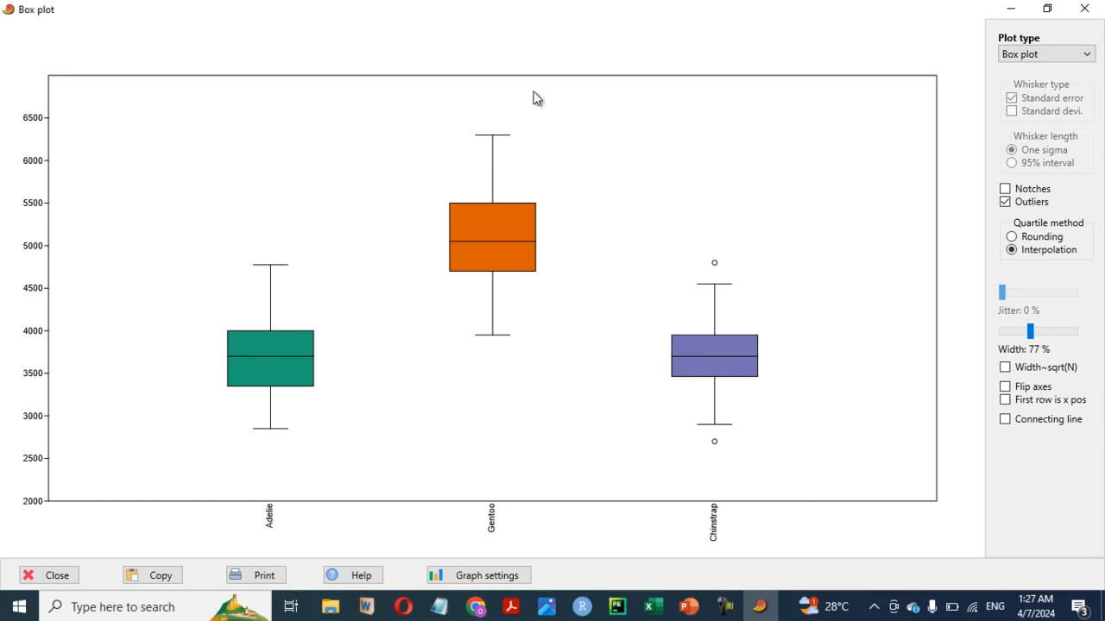
- Set the font size of the species box plot to 12 in the graph settings
left_click(467, 576)
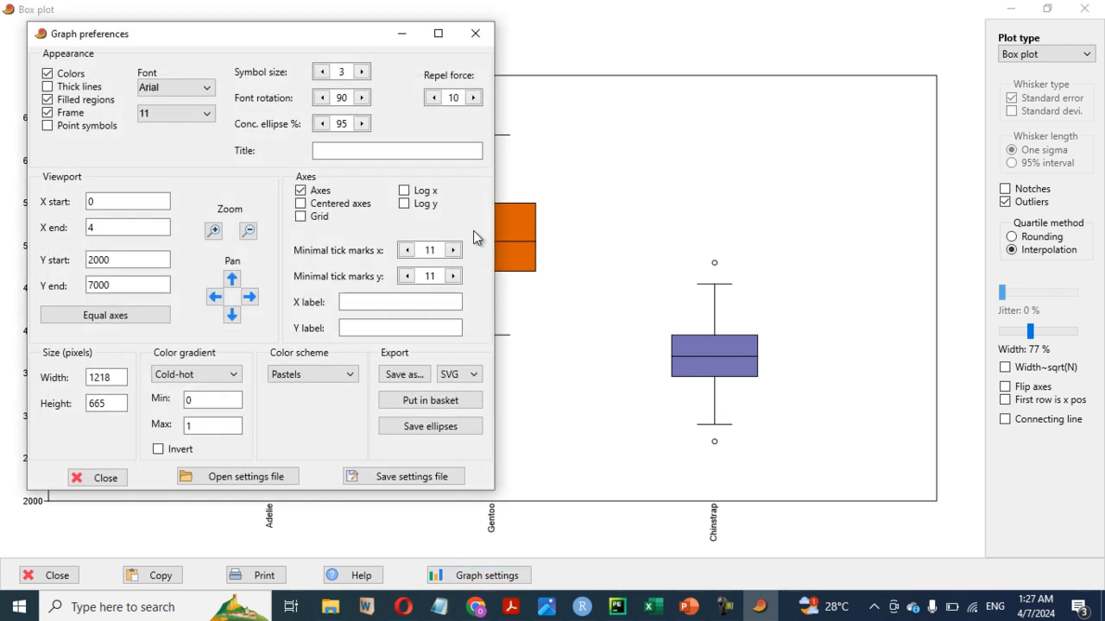
left_click_drag(279, 39, 949, 31)
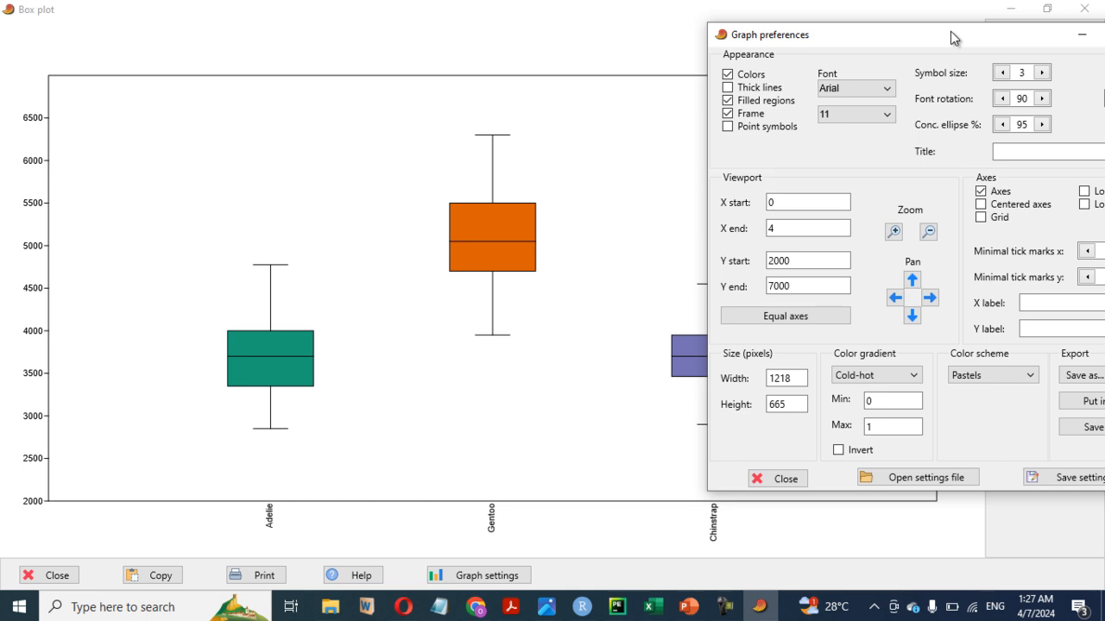
left_click(887, 90)
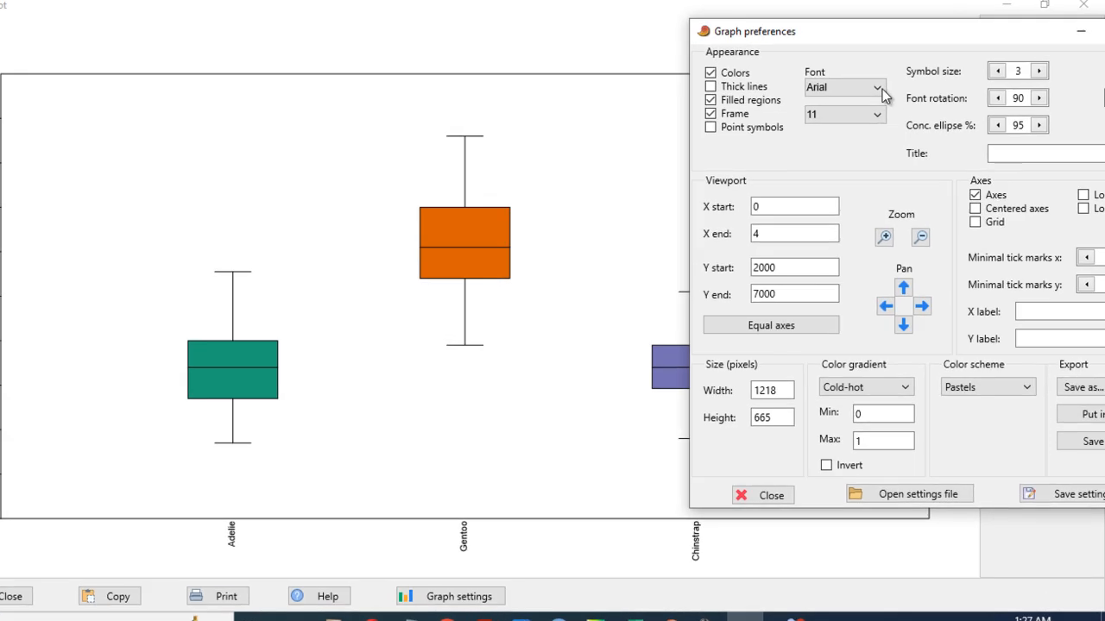
left_click(838, 85)
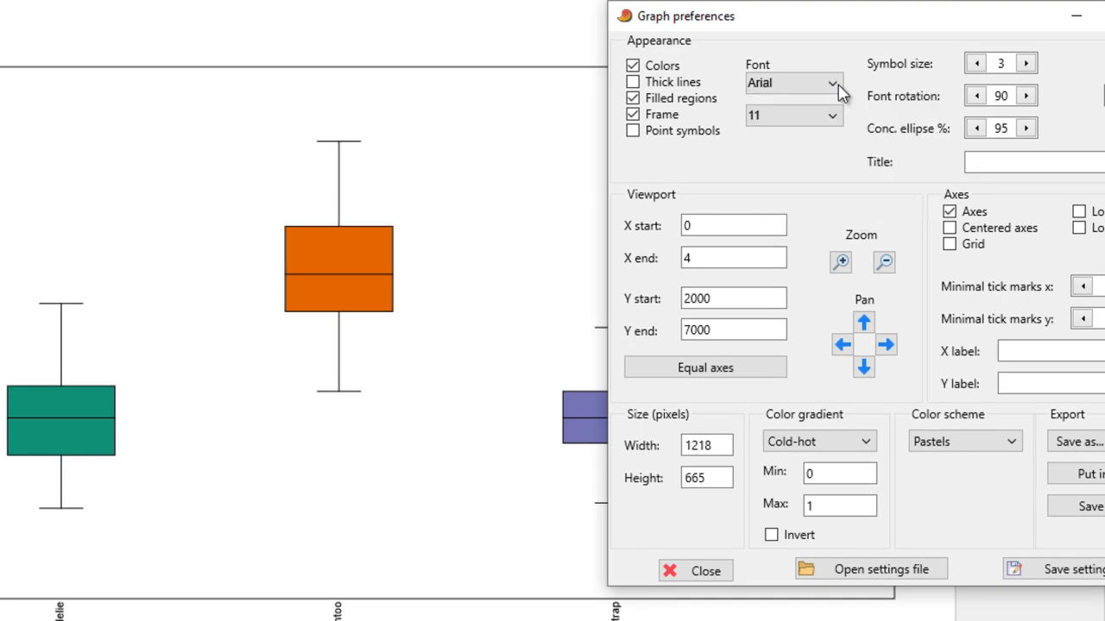
left_click(838, 115)
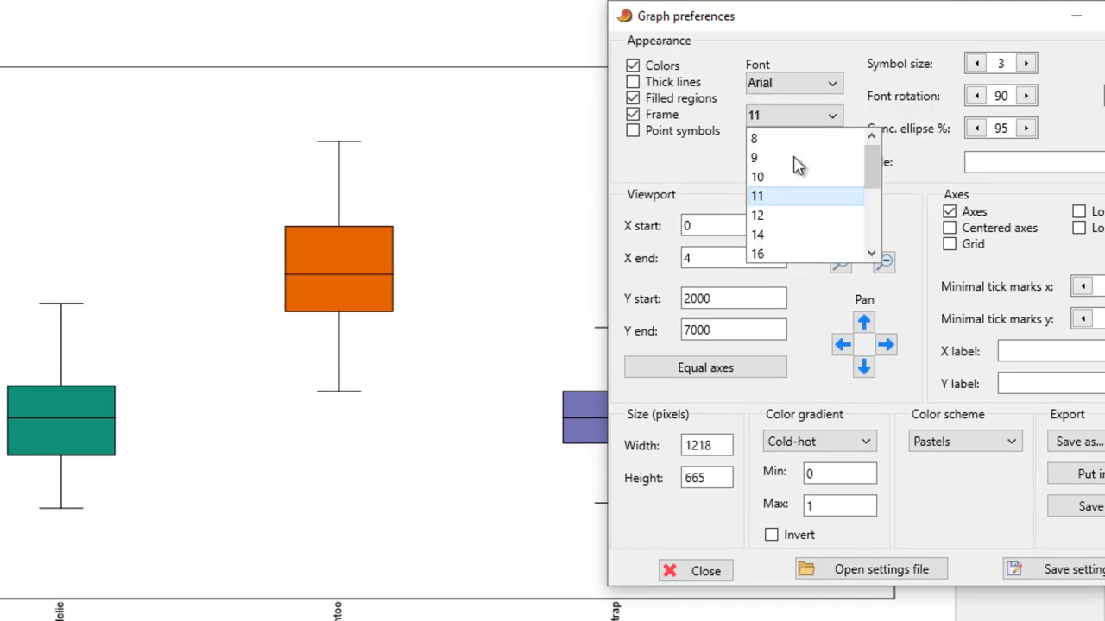
left_click(771, 216)
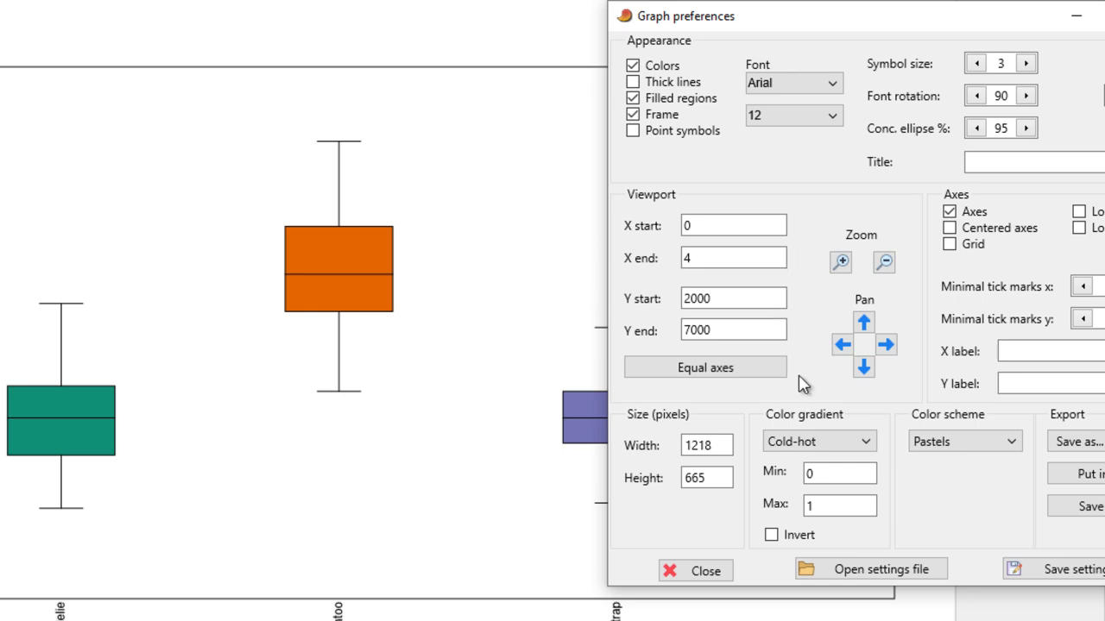
- Try the Blue-yellow, Primaries and Grays colour schemes on the box plot, and restore Pastels
left_click(1007, 447)
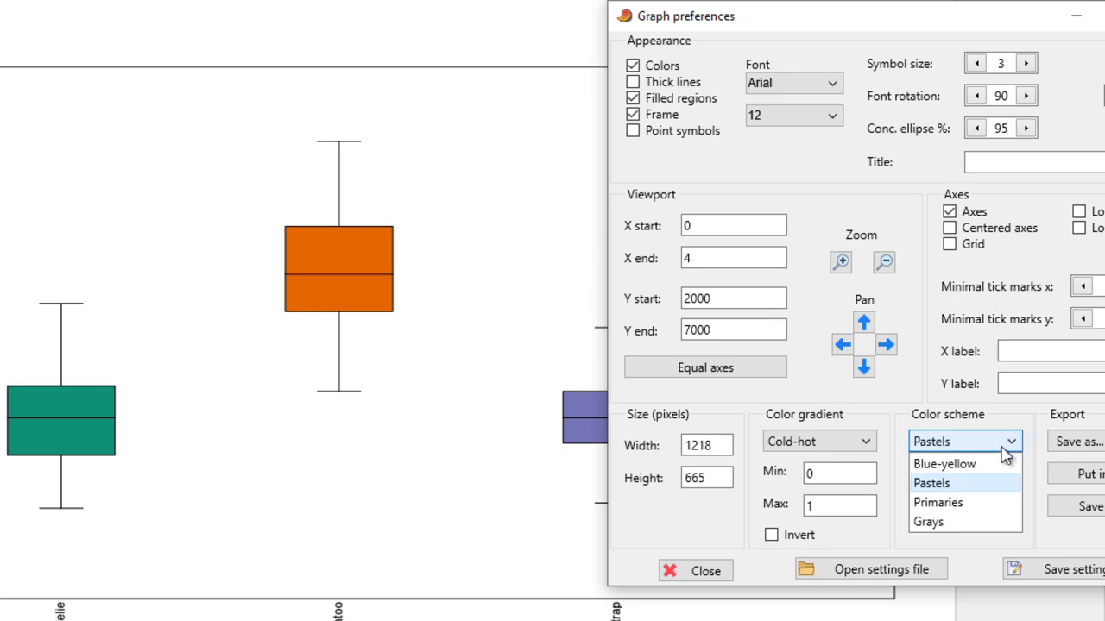
left_click(953, 485)
left_click(953, 449)
left_click(951, 462)
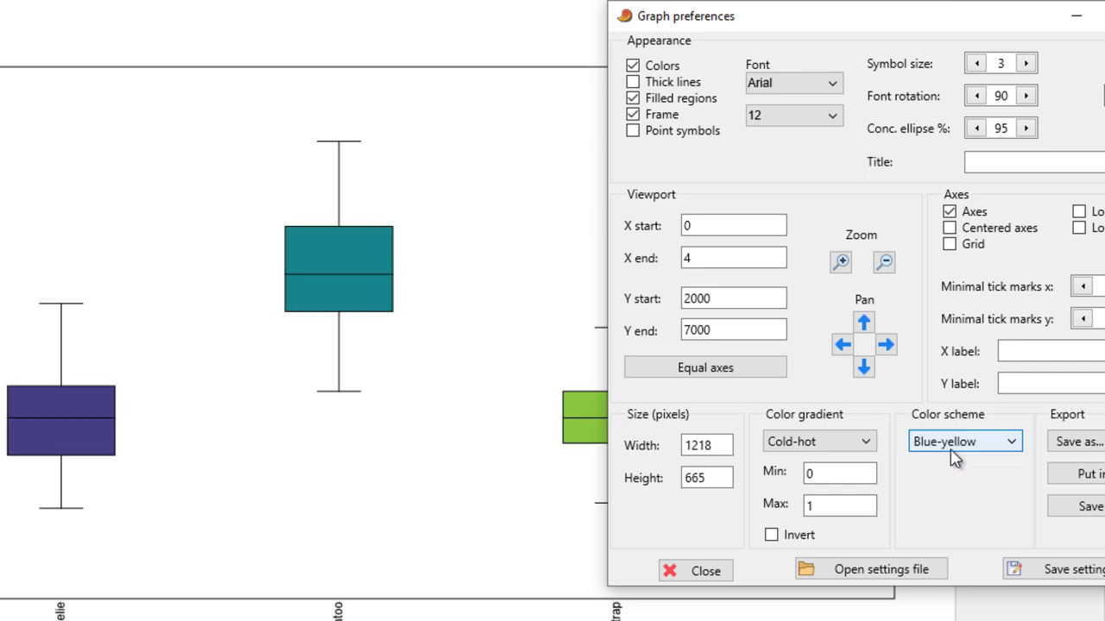
left_click(952, 448)
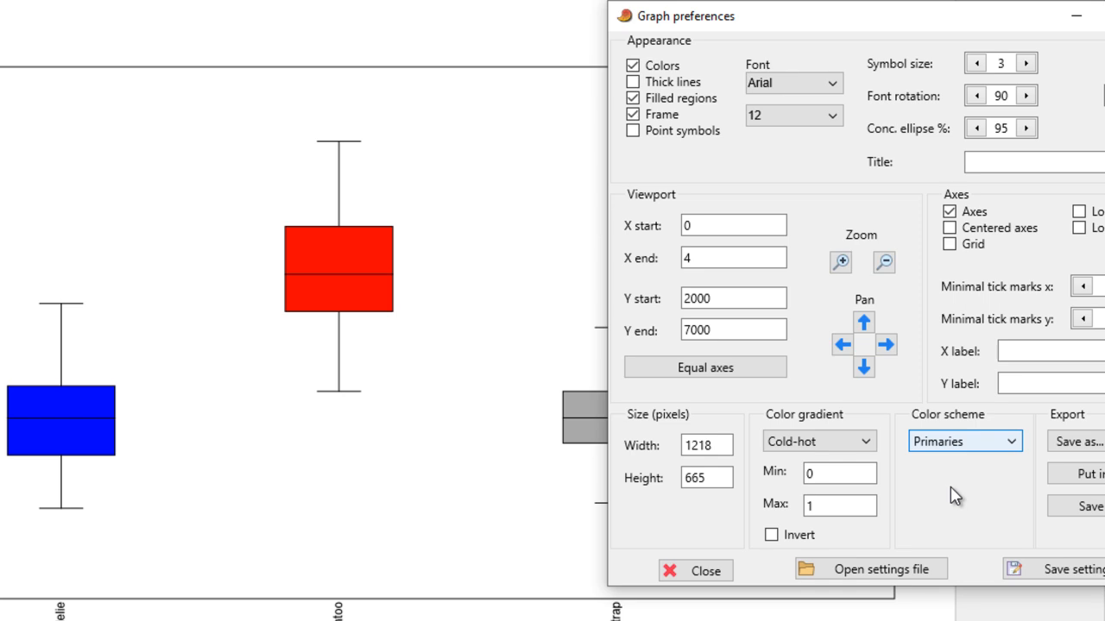
left_click(953, 443)
left_click(953, 521)
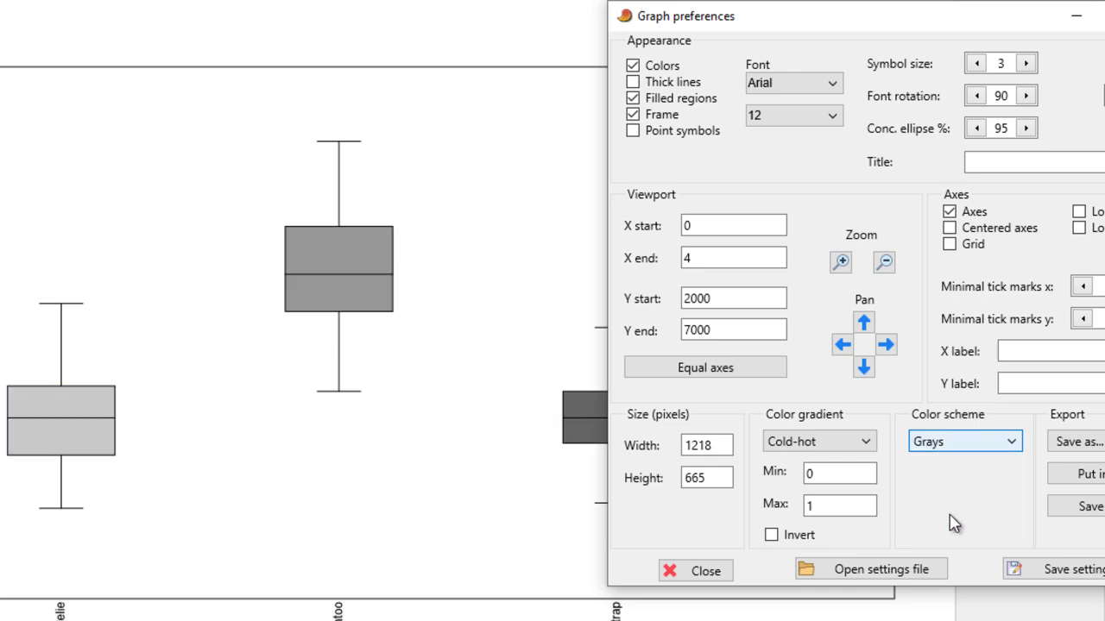
left_click(954, 450)
left_click(949, 464)
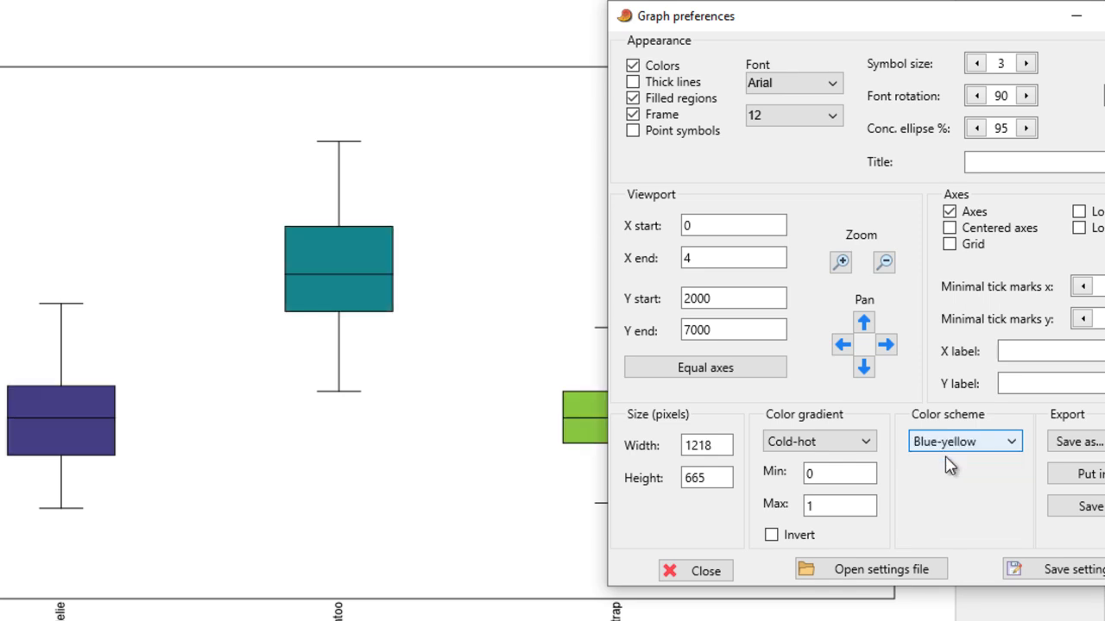
left_click(954, 444)
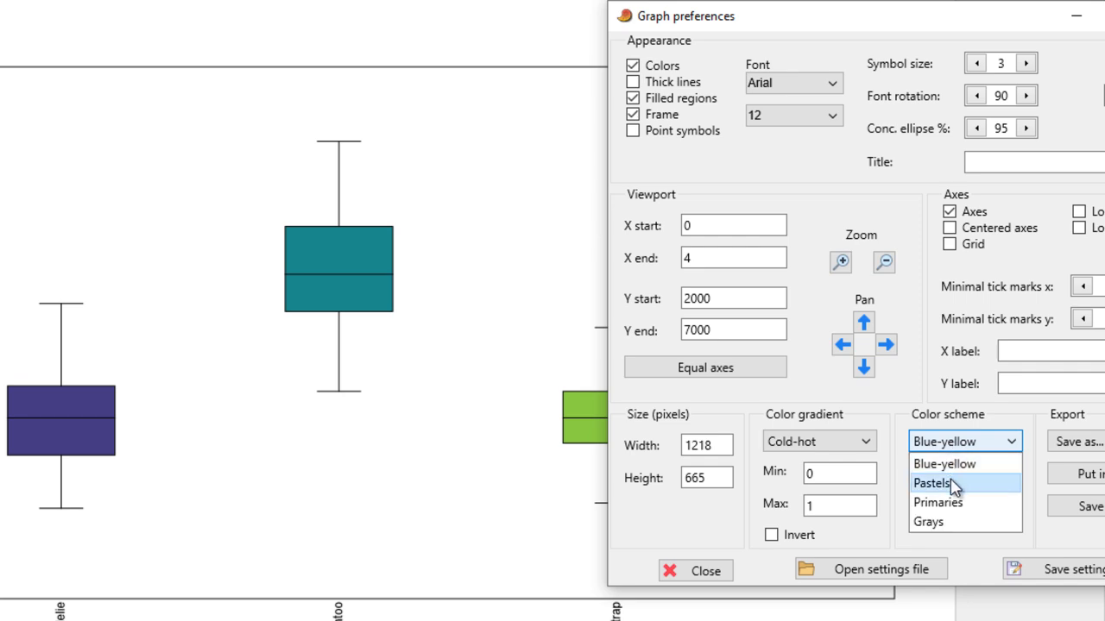
left_click(954, 484)
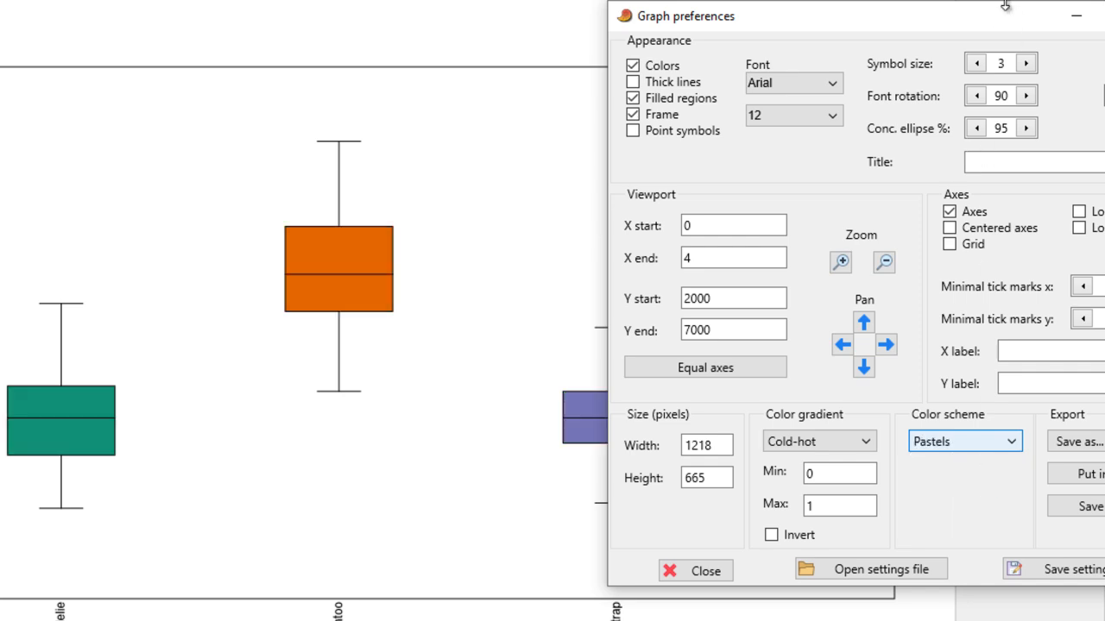
- Show grid lines on the species box plot, moving the graph preferences window to uncover the plot
left_click_drag(973, 23, 770, 3)
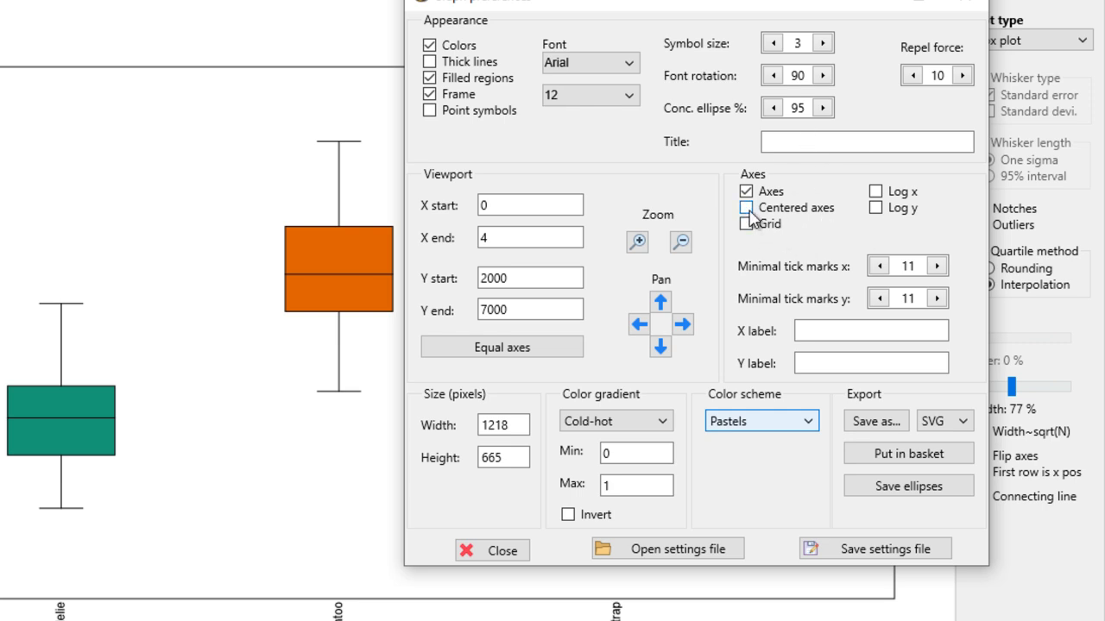
left_click(745, 226)
left_click_drag(717, 11, 849, 44)
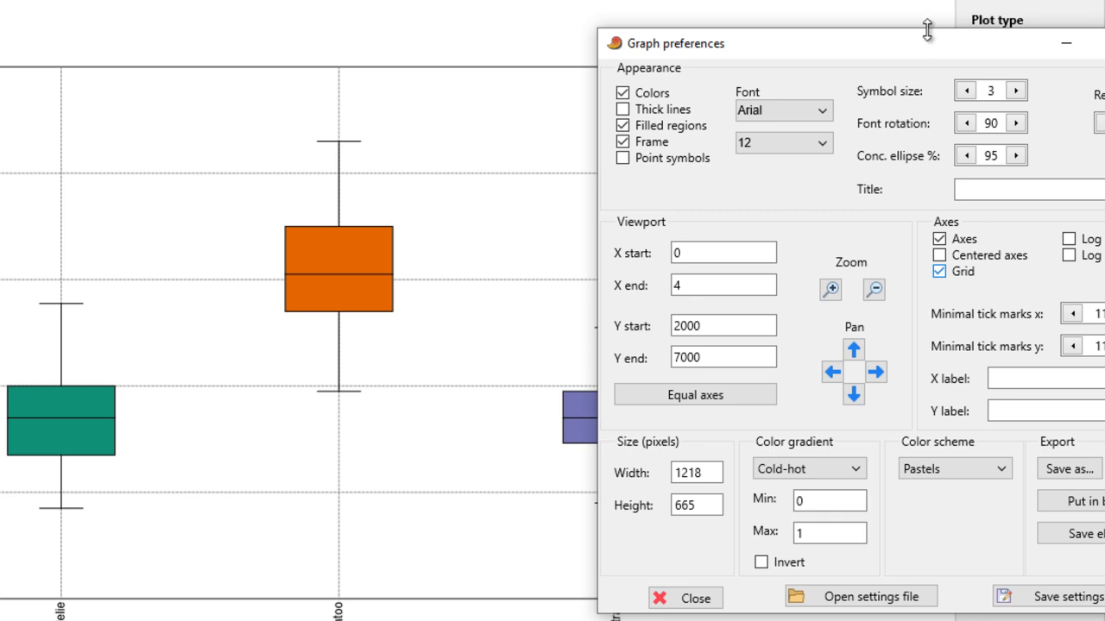
left_click_drag(932, 54, 570, 27)
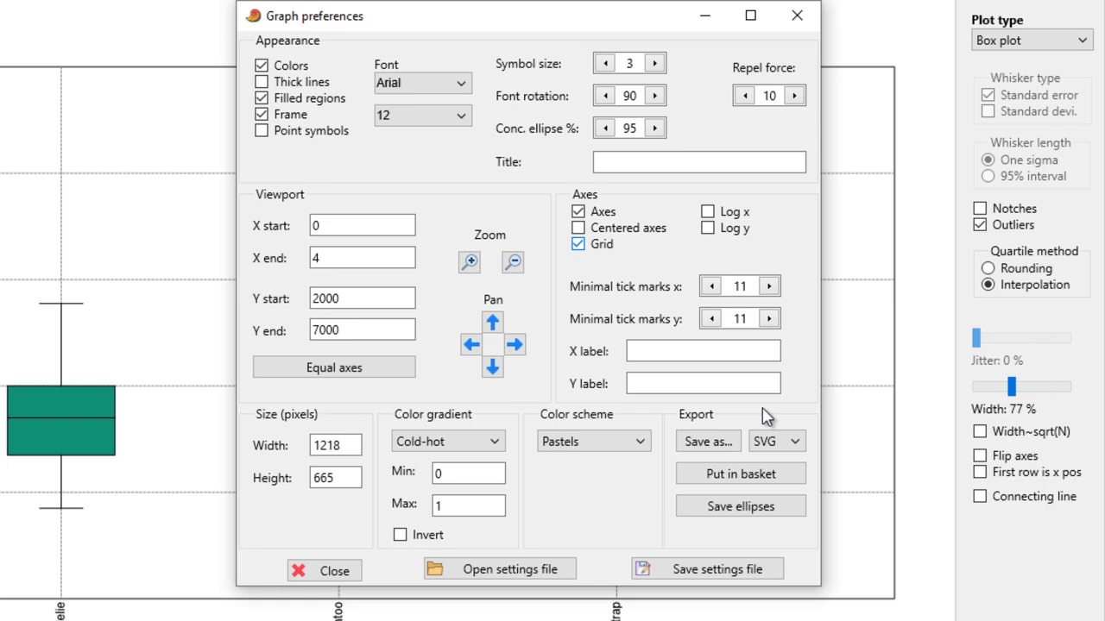
- Label the plot's x axis "Species" and its y axis "Body Weoght in Gram"
left_click(696, 353)
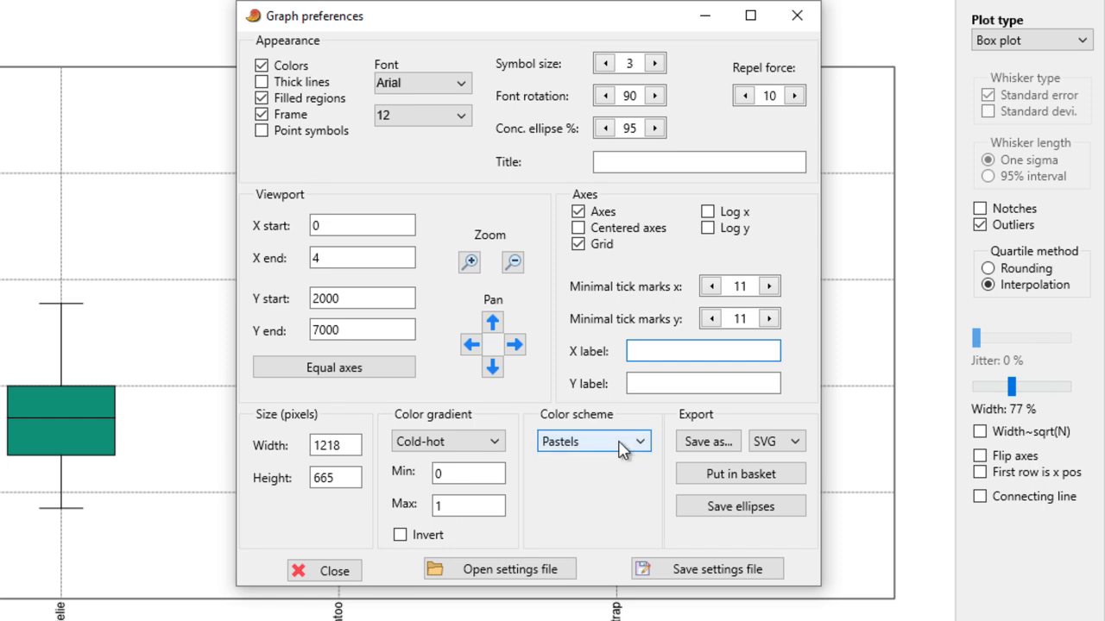
type("Species")
left_click(681, 387)
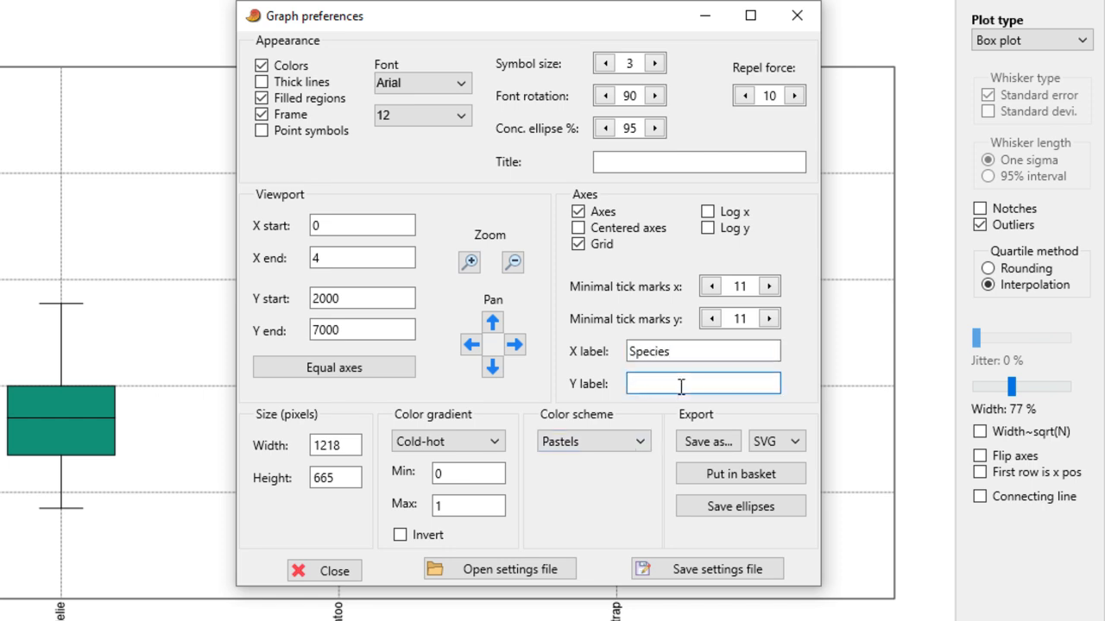
type("Body Weight in Gram")
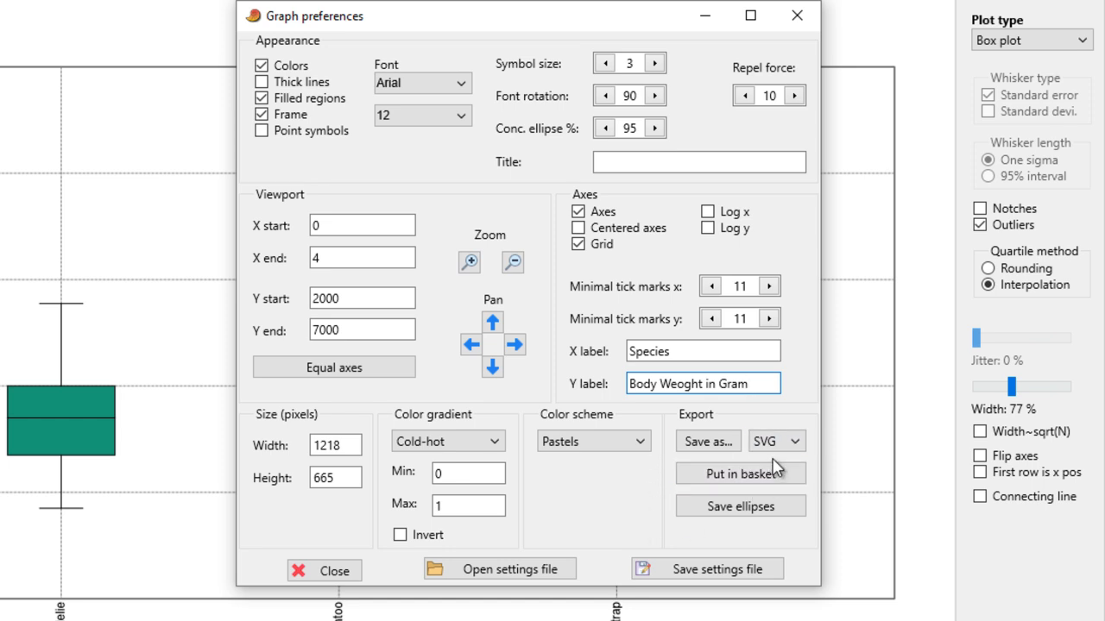
left_click(727, 351)
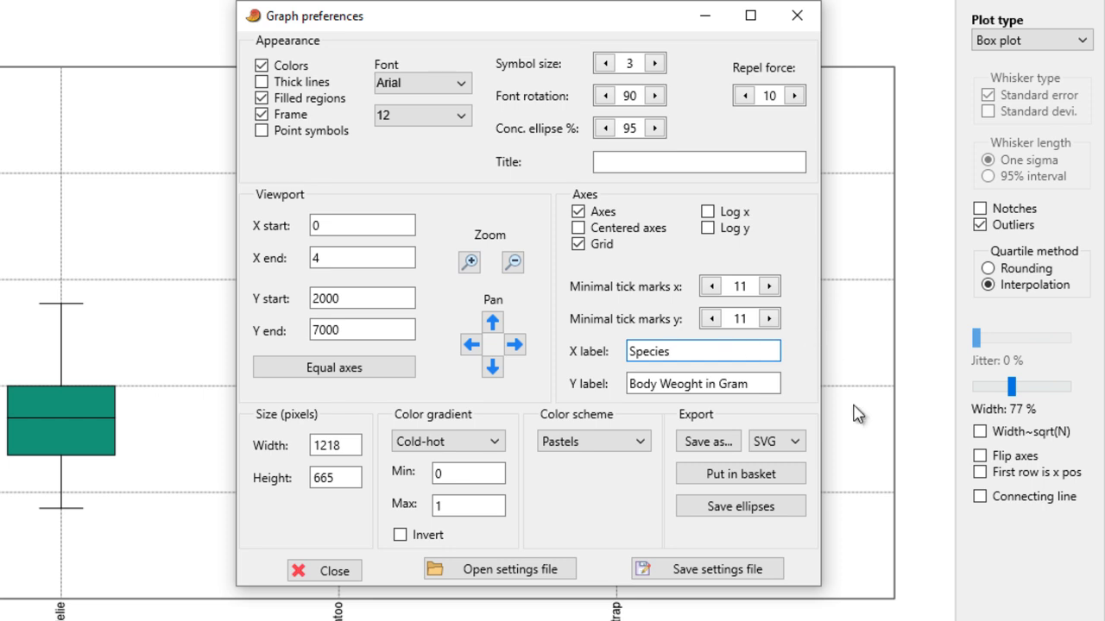
- Export the plot in PNG format as myplot to the DATA folder on drive D, and close the graph preferences and plot windows
left_click(796, 455)
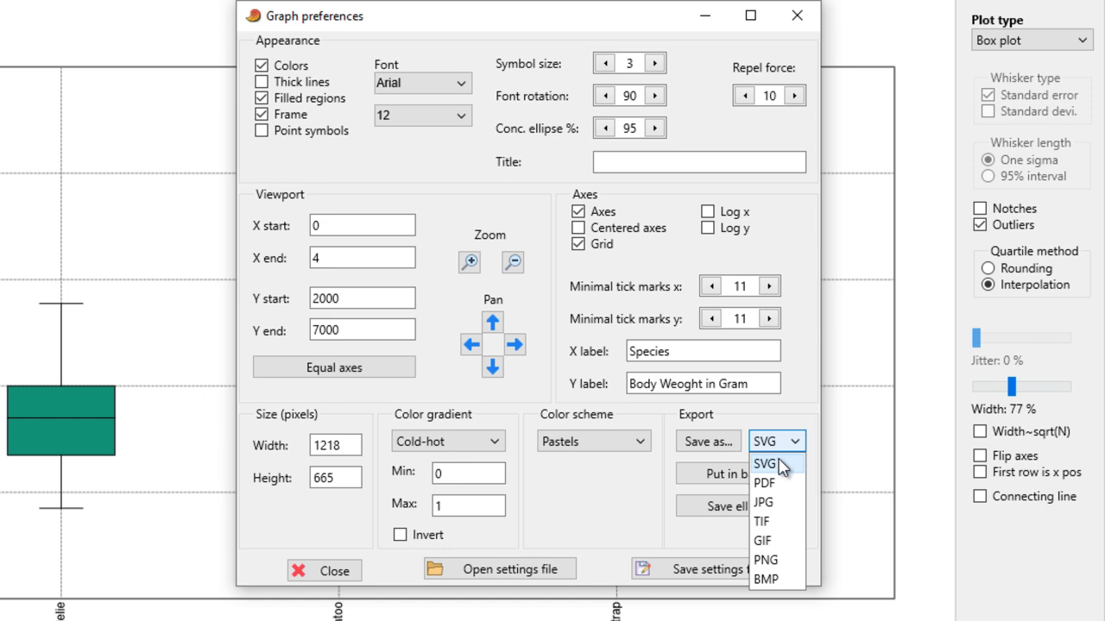
left_click(780, 561)
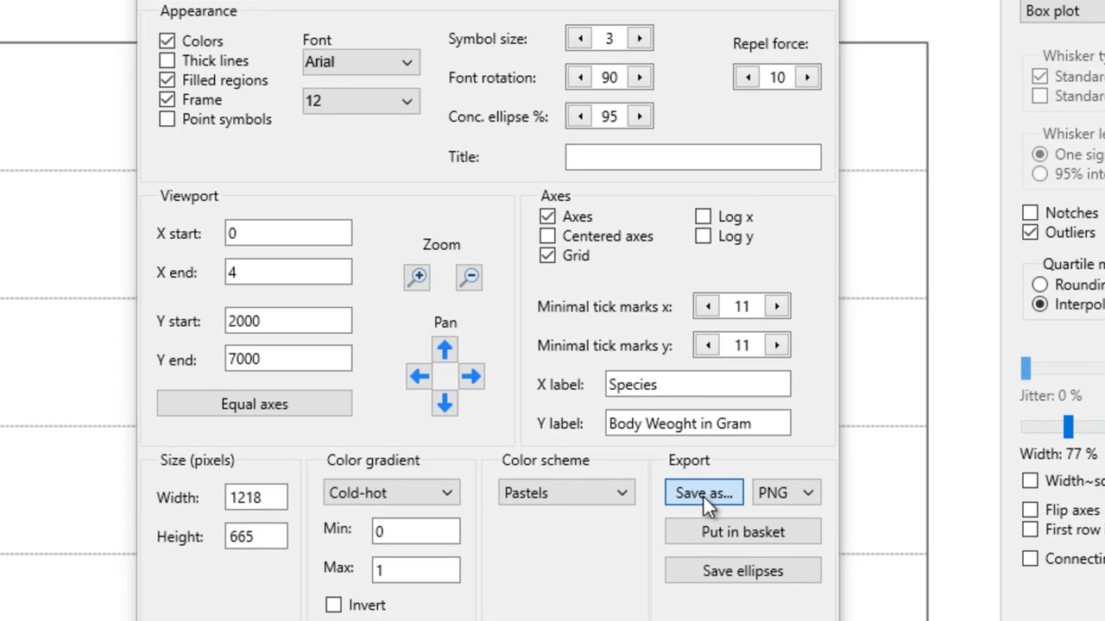
left_click(703, 497)
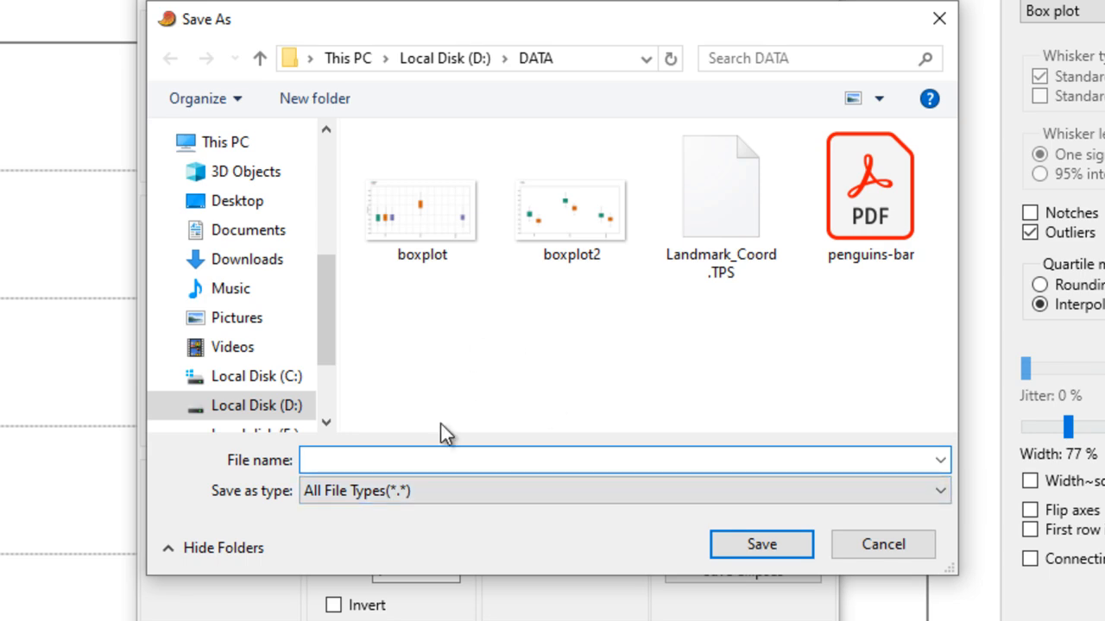
type("myplot")
left_click(750, 542)
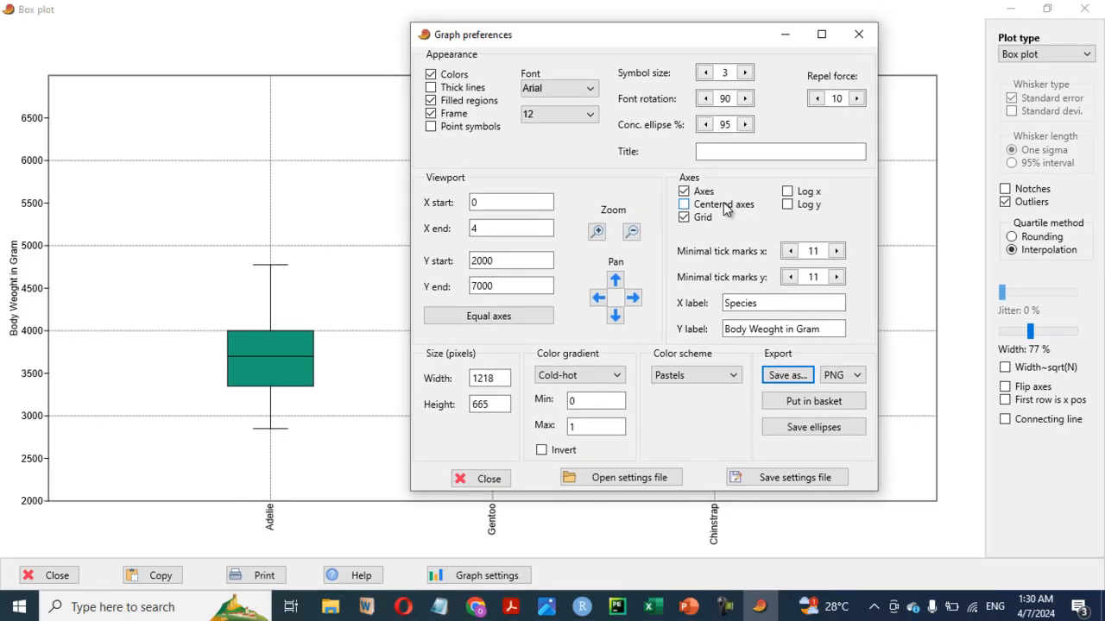
left_click(859, 34)
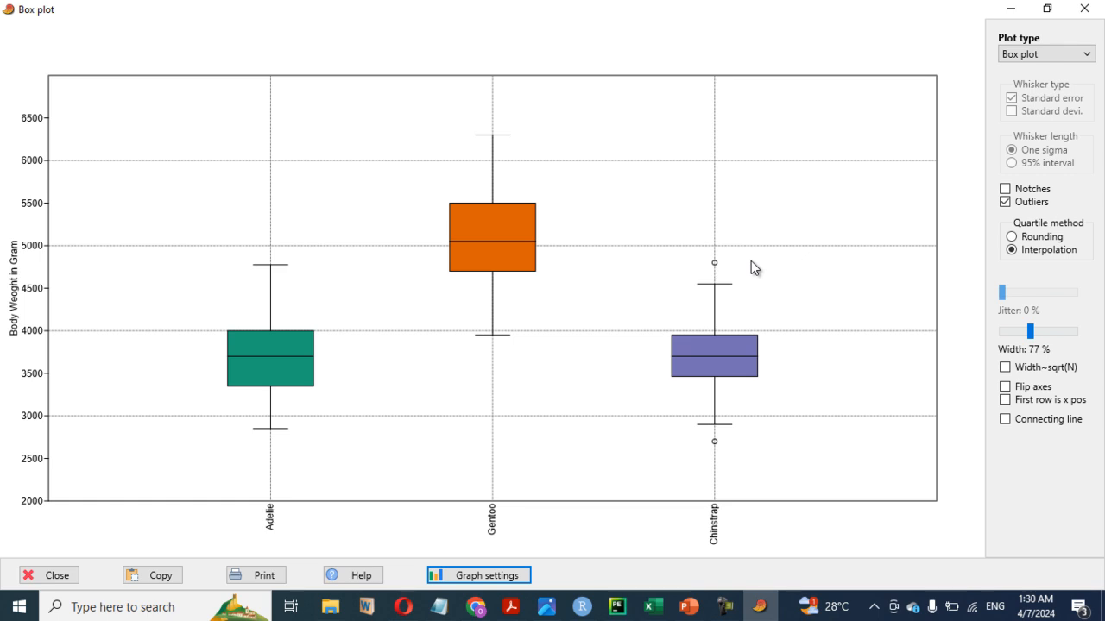
left_click(1084, 9)
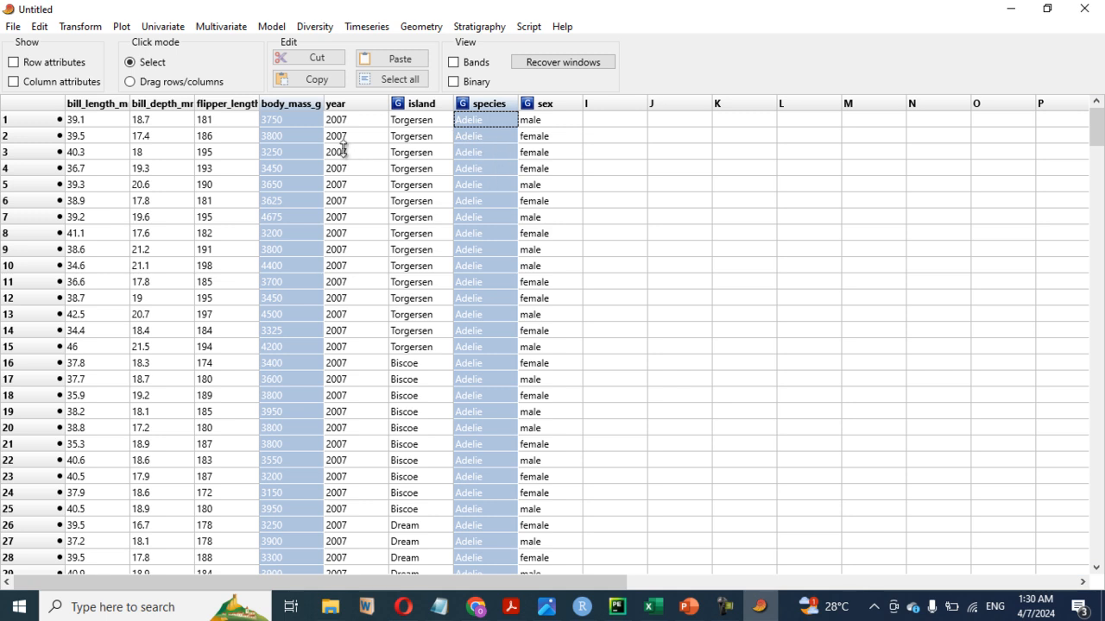
- Add the island column to the selection, create a box plot of body_mass_g by island and species, and maximise it
left_click(418, 105, "ctrl")
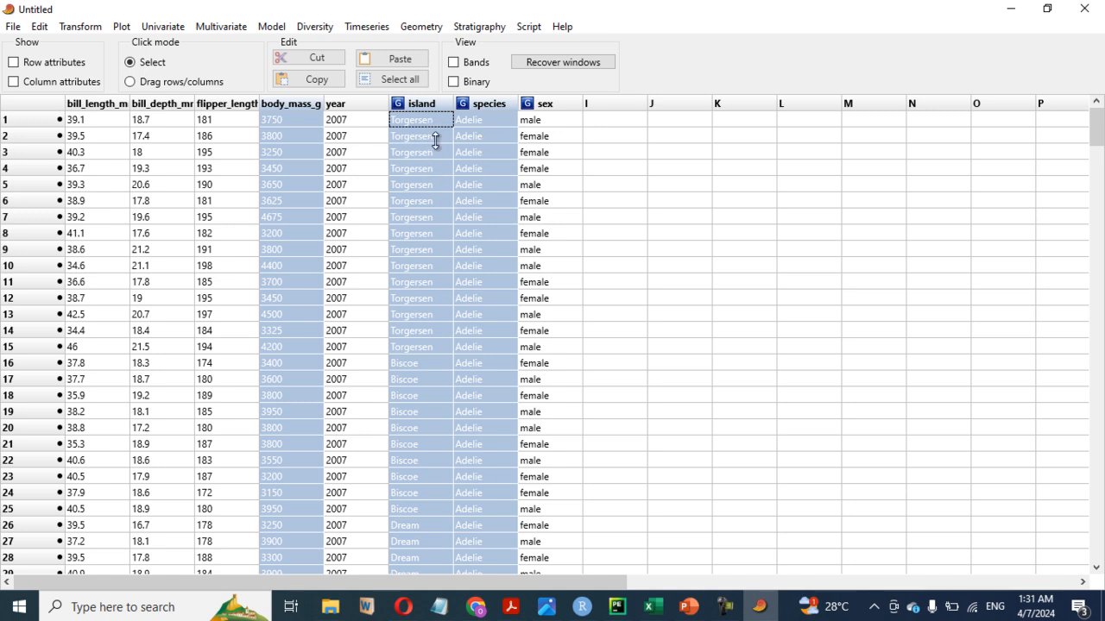
left_click(123, 28)
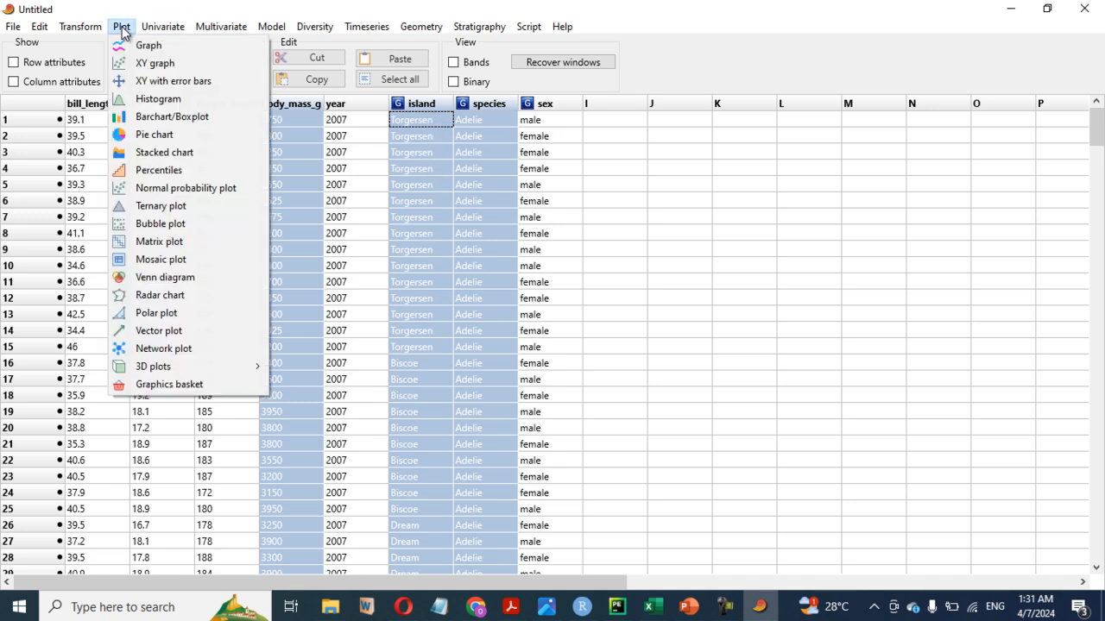
left_click(155, 117)
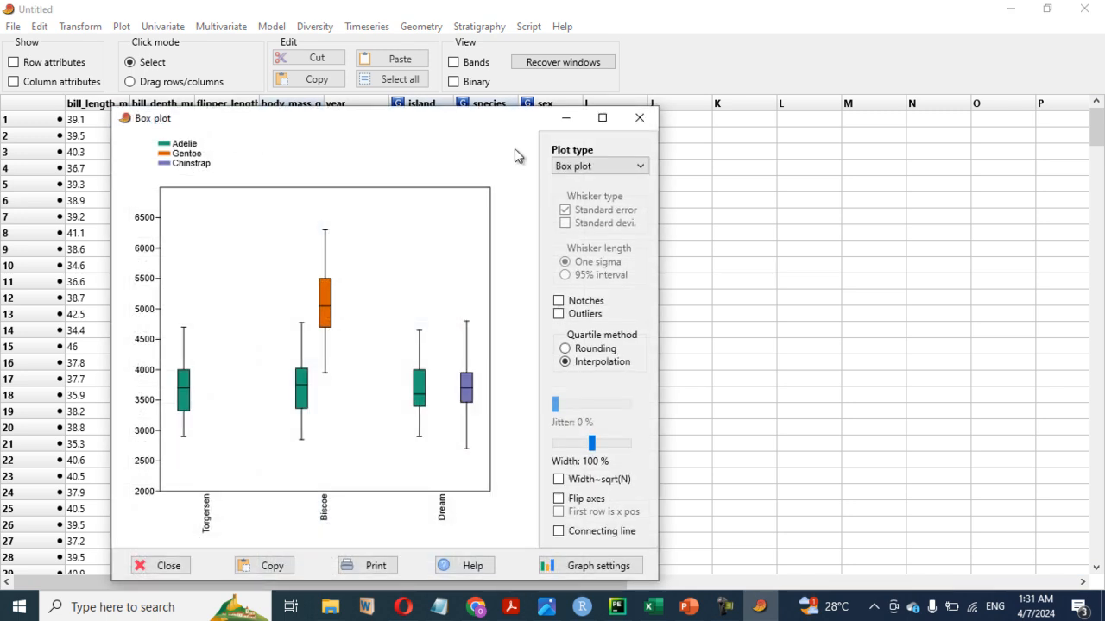
left_click_drag(504, 119, 725, 39)
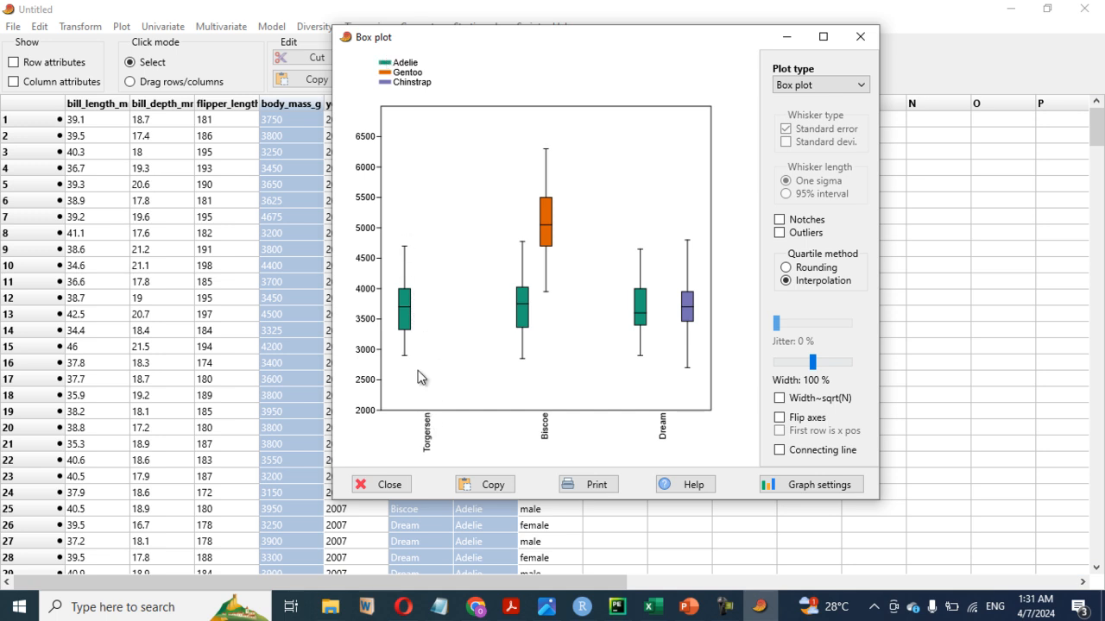
left_click(823, 38)
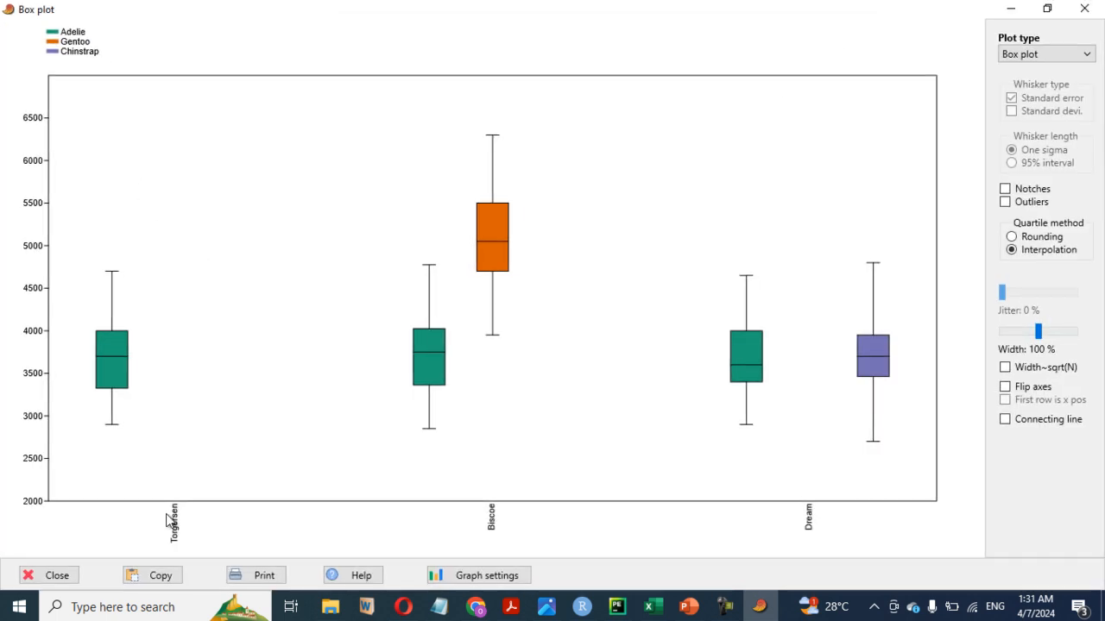
- Set the font size of the island and species box plot to 14 and close the graph preferences
left_click(462, 577)
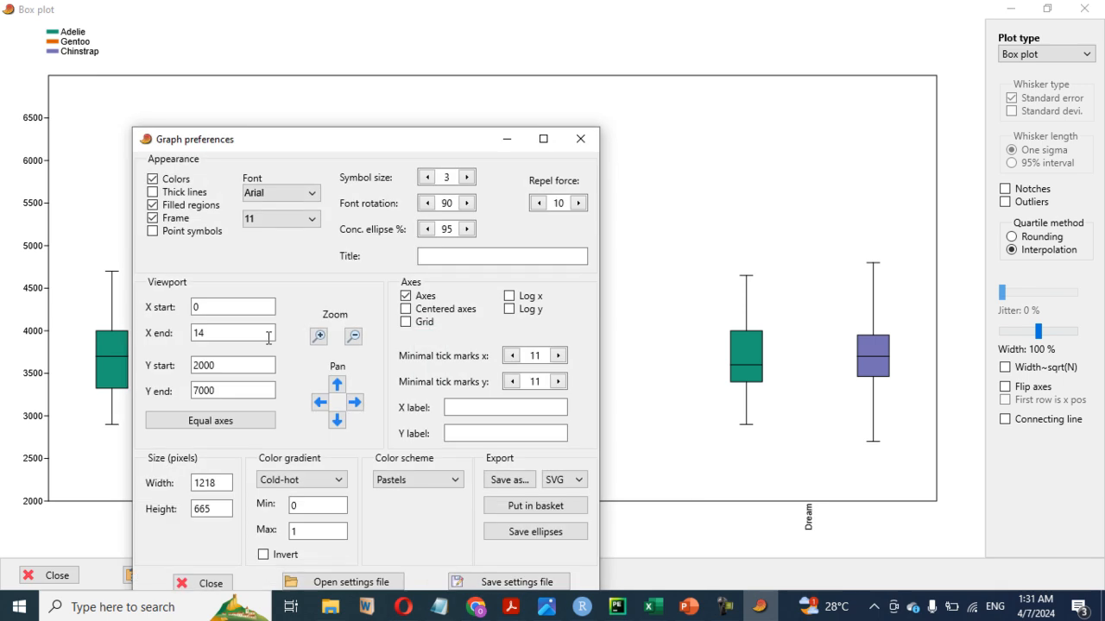
left_click(268, 220)
left_click(271, 301)
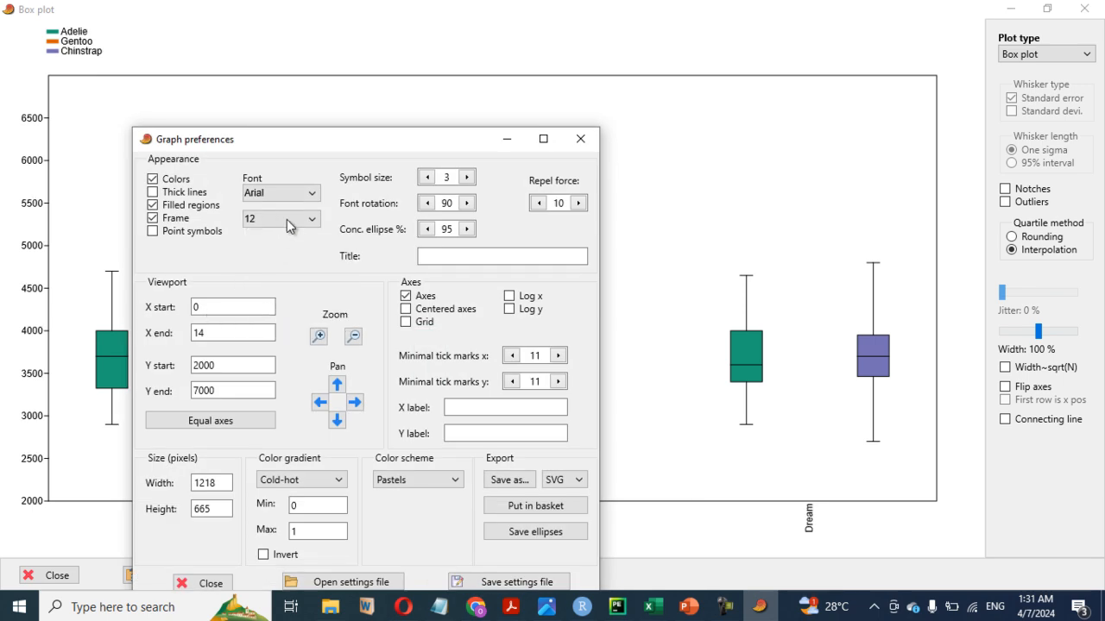
left_click(286, 219)
left_click(261, 314)
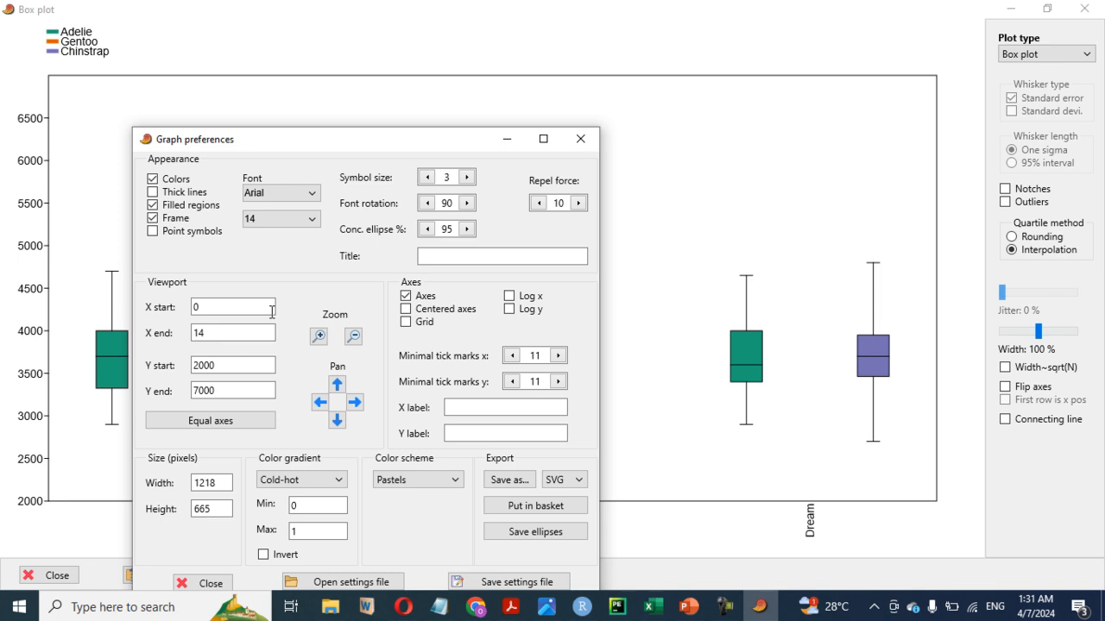
left_click(581, 140)
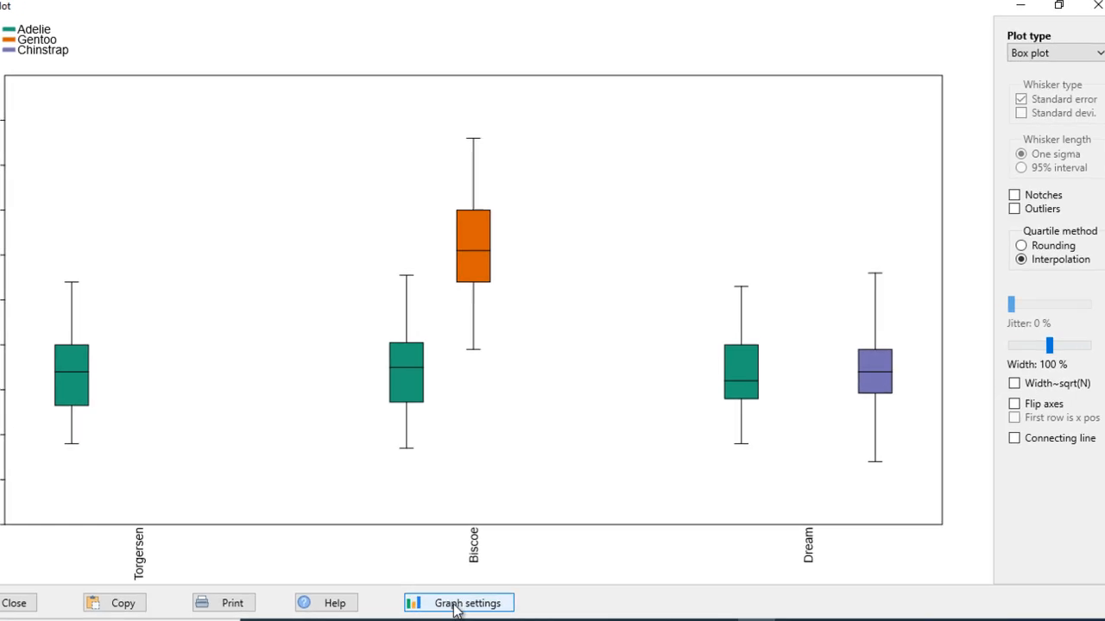
- Reopen the graph preferences, move the window to reach the axis options, and label the x axis "Island"
left_click(456, 605)
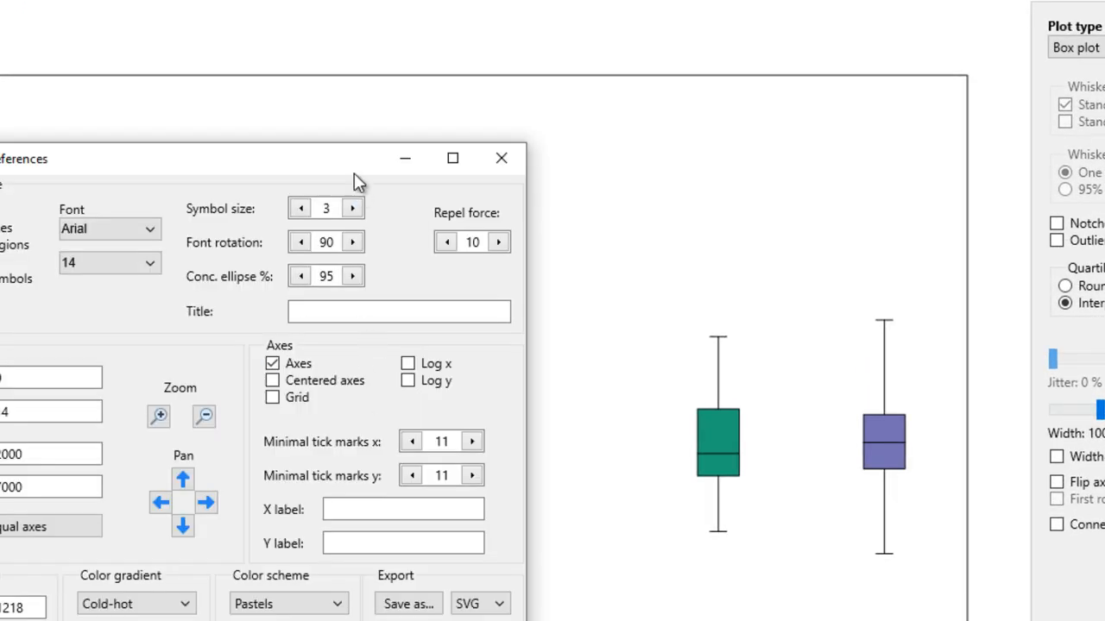
left_click_drag(354, 173, 685, 31)
left_click(696, 371)
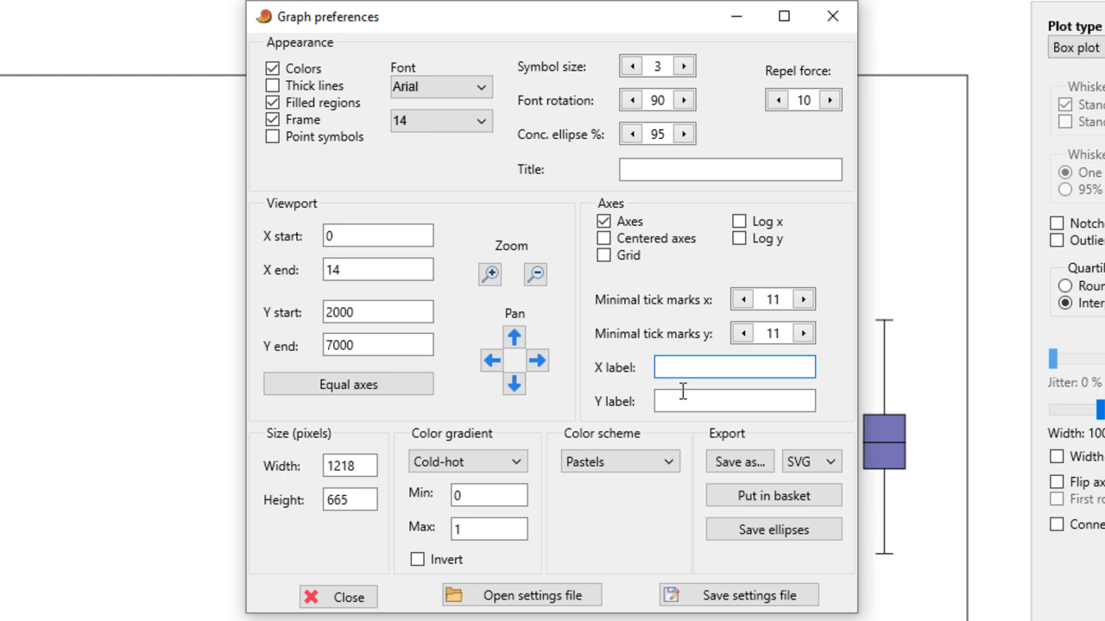
type("Island")
- Label the plot's y axis "Body Mass in Gram"
left_click(688, 403)
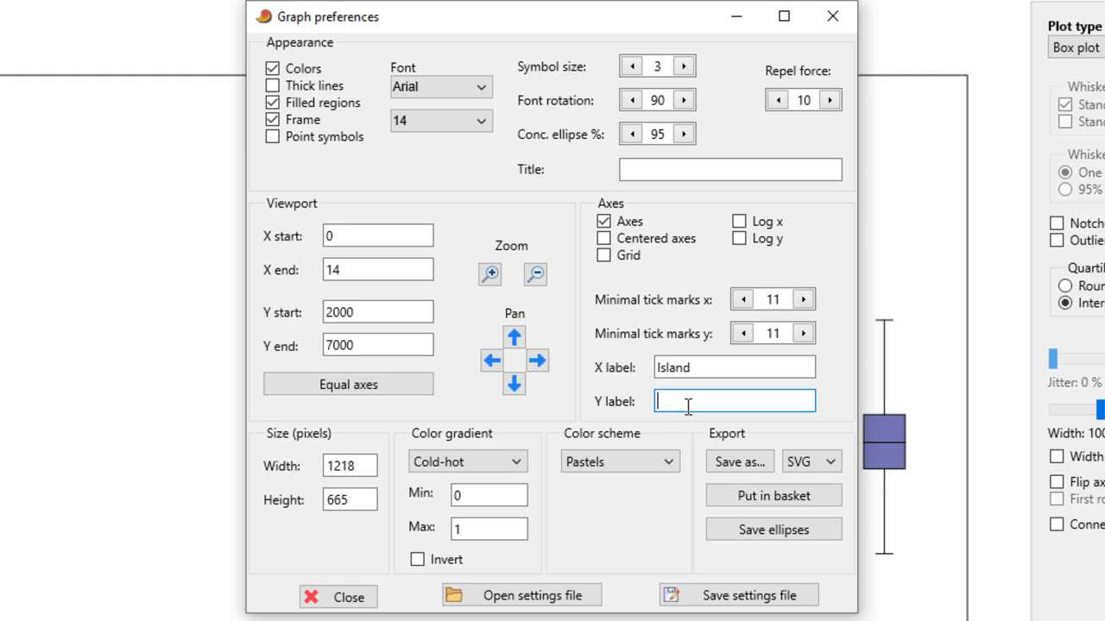
type("Body man")
key("BackSpace")
type("ss in Gram")
key("Left")
key("Left")
key("Left")
key("Left")
key("Left")
key("Left")
key("Left")
key("Left")
key("Left")
key("BackSpace")
type("M")
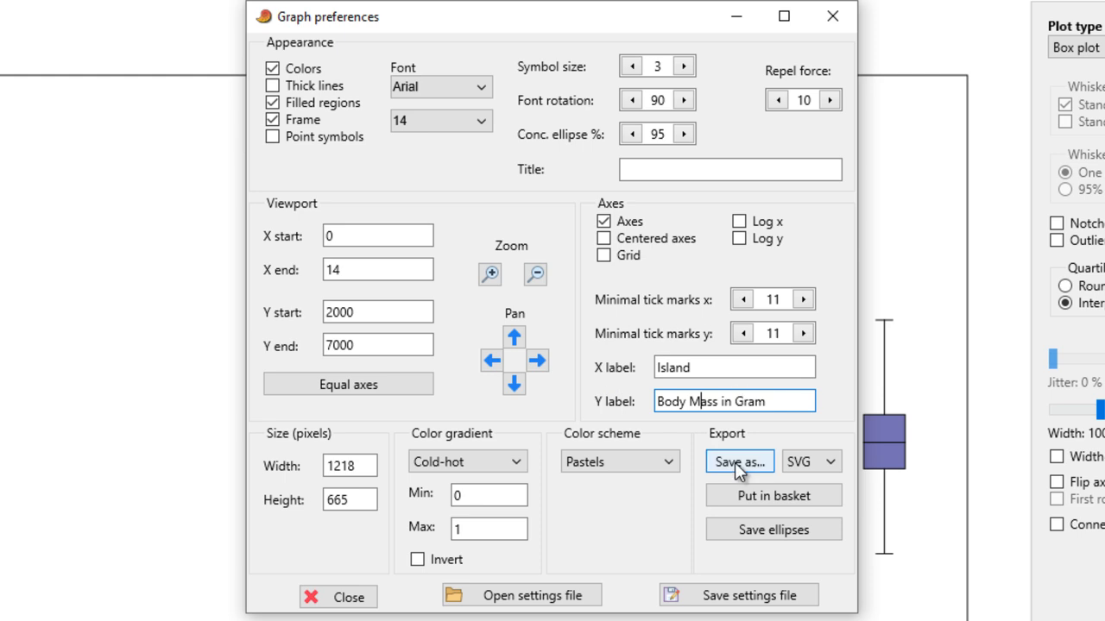
left_click(744, 368)
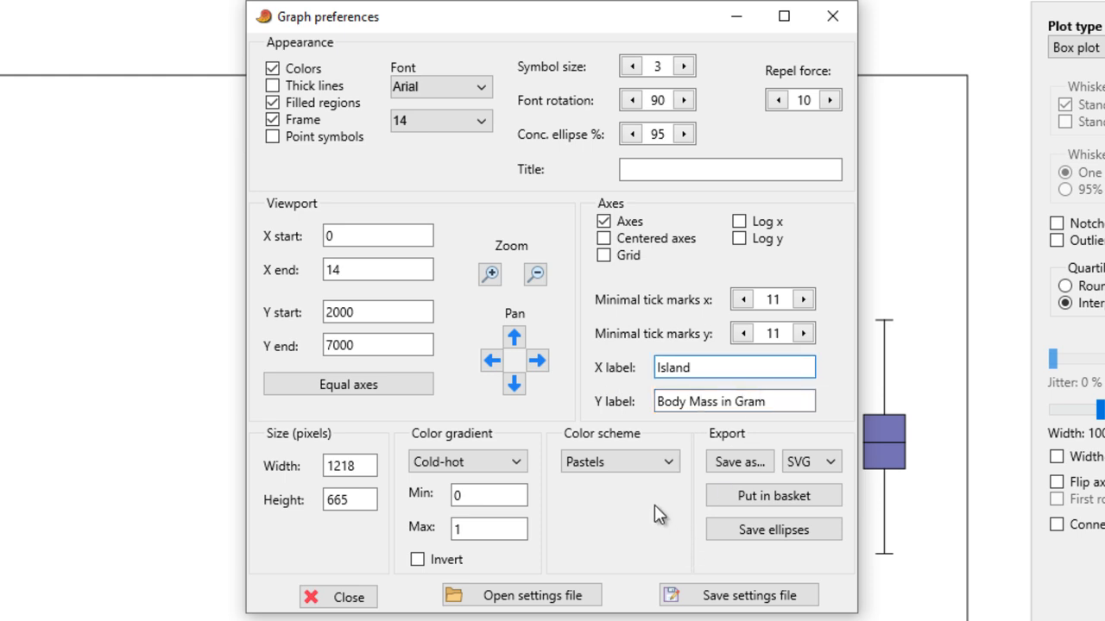
- Try the Blue-yellow color scheme on the plot, view it without the preferences window, and return to Pastels
left_click(643, 464)
left_click(622, 507)
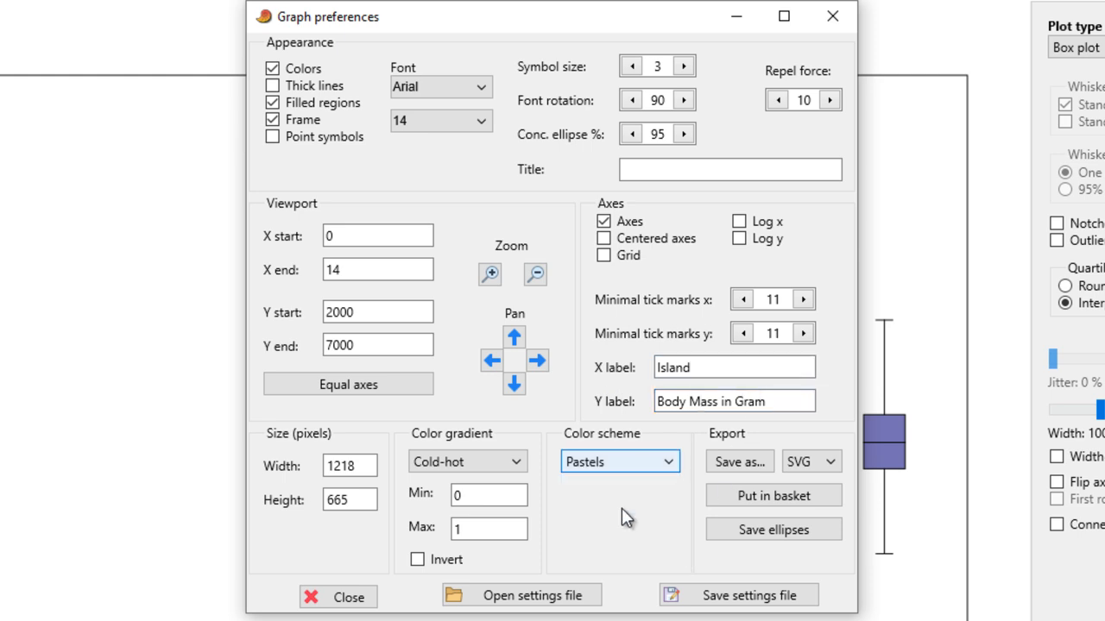
left_click(623, 466)
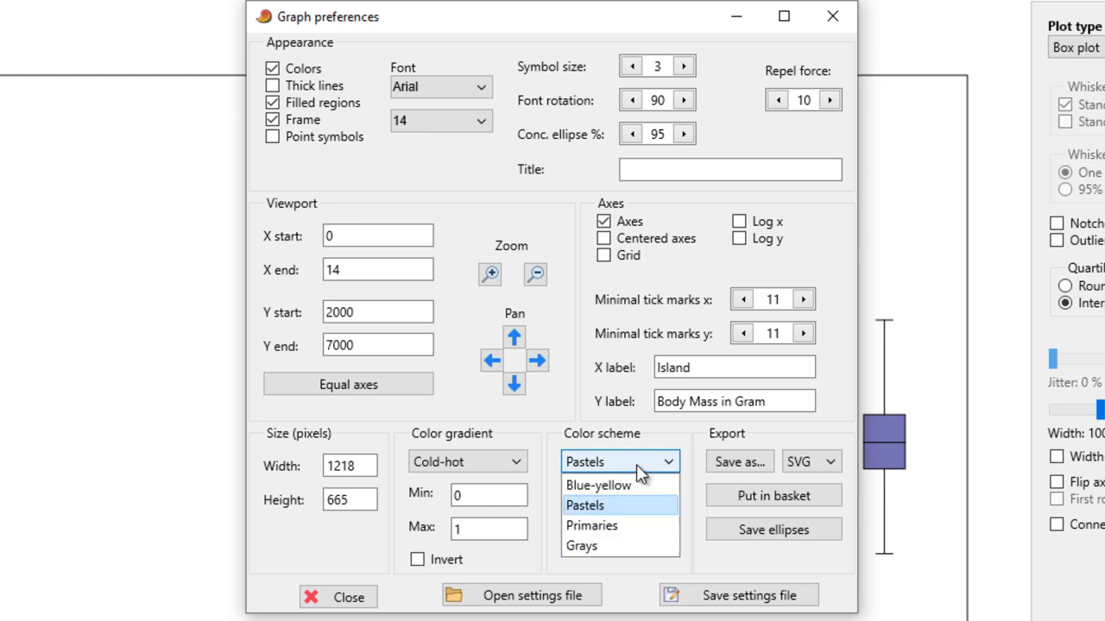
left_click(633, 486)
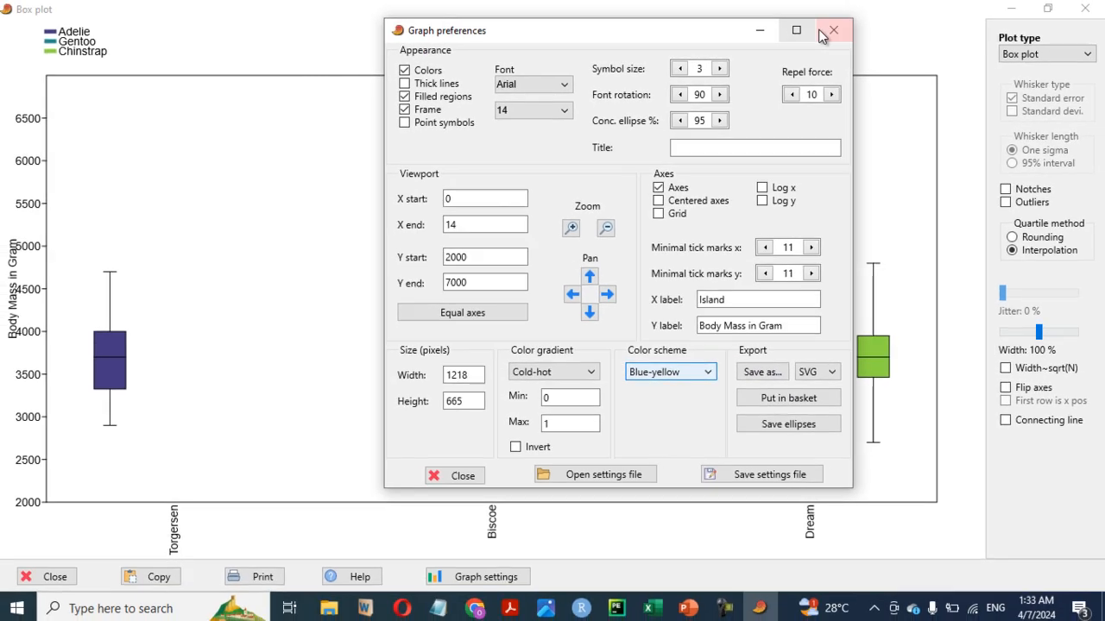
left_click(832, 15)
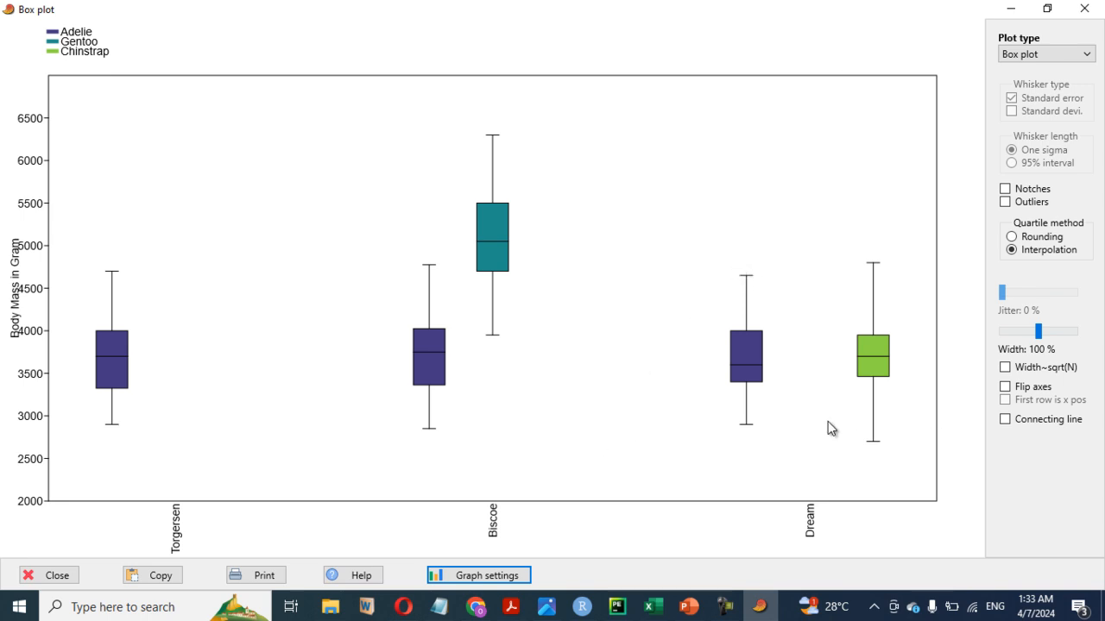
left_click(483, 576)
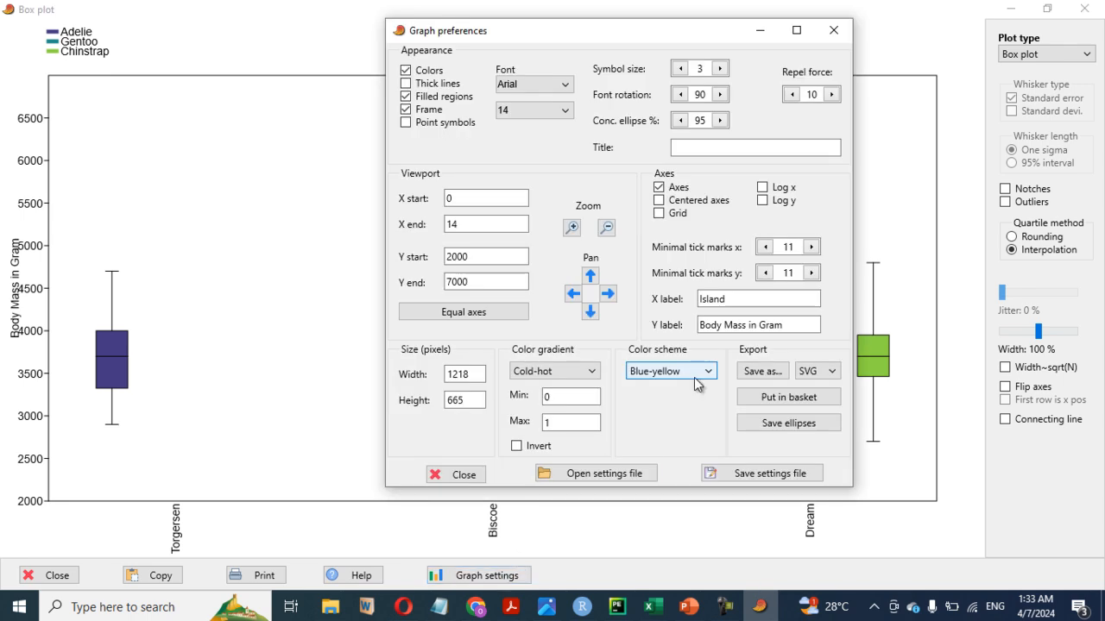
left_click(684, 372)
left_click(660, 403)
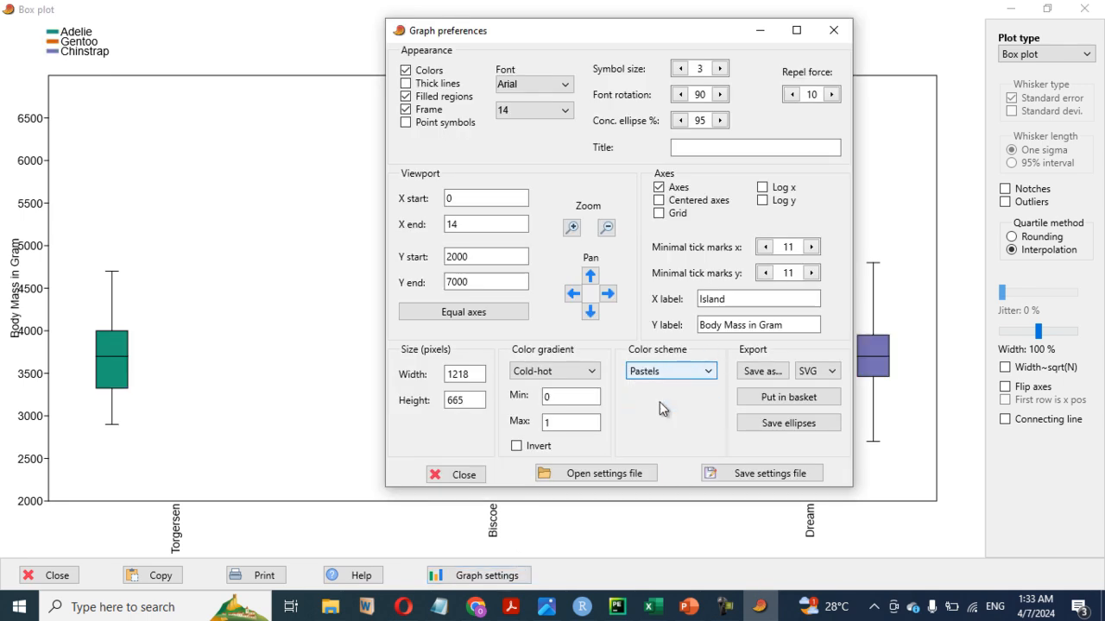
- Export the plot in PNG format as myplot2 to the DATA folder on drive D, and close the graph preferences and plot windows
left_click_drag(706, 23, 619, 57)
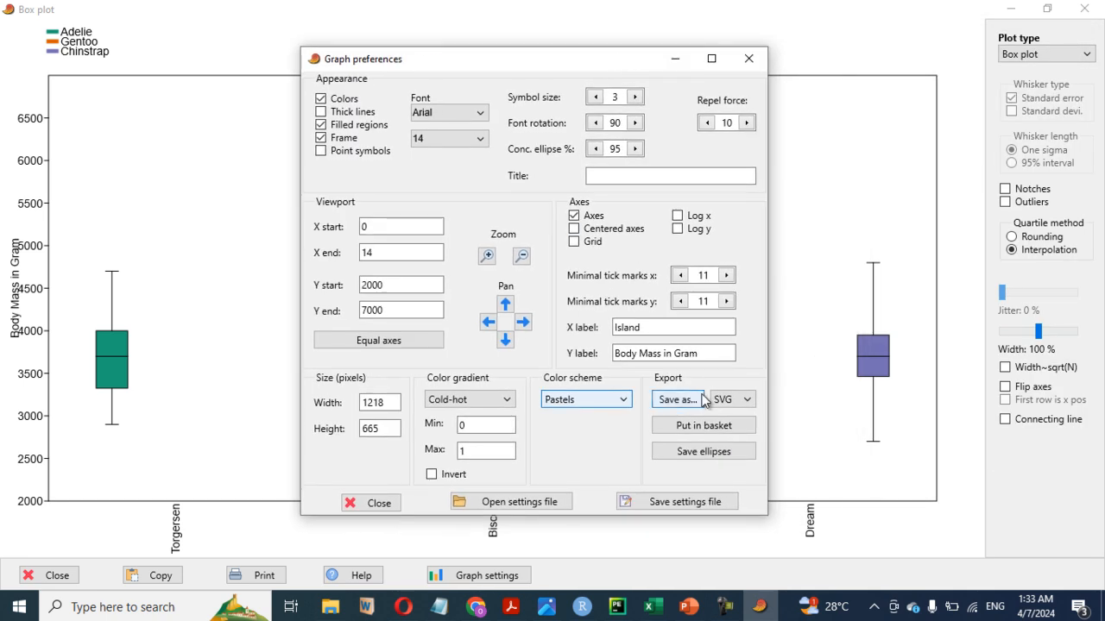
left_click(733, 406)
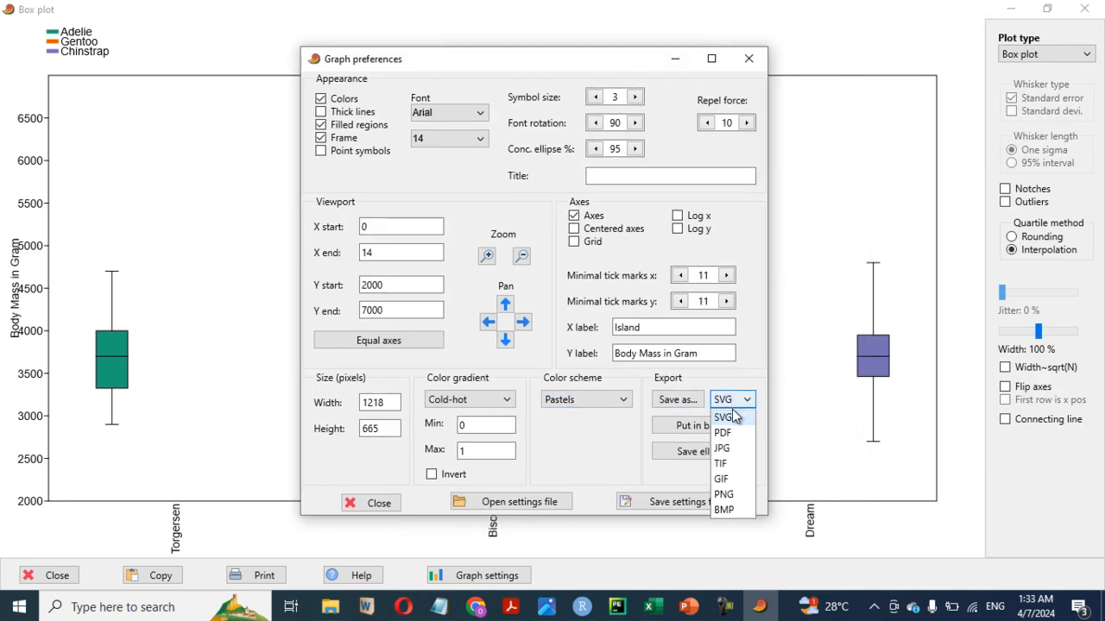
left_click(733, 498)
left_click(678, 399)
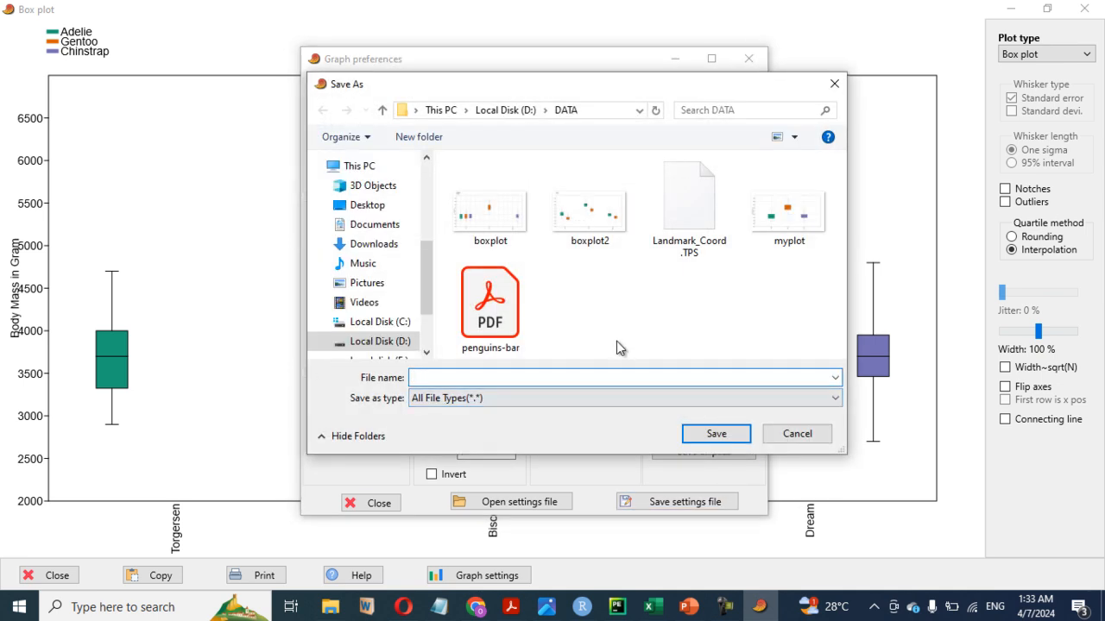
left_click(788, 226)
double_click(462, 378)
left_click(462, 378)
type("2")
left_click(698, 434)
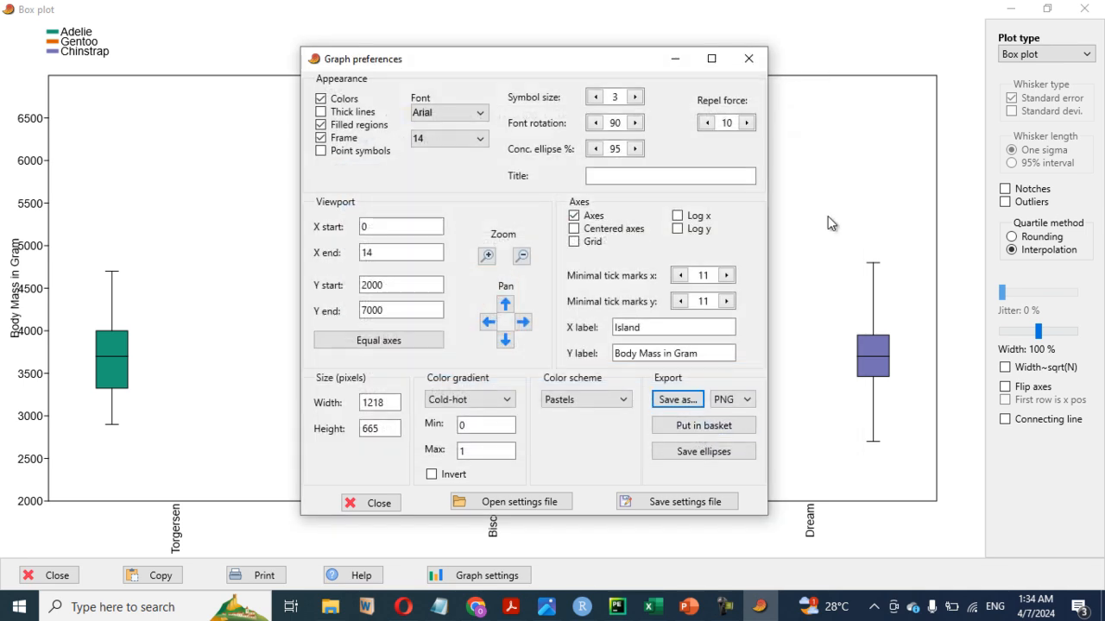
left_click(749, 61)
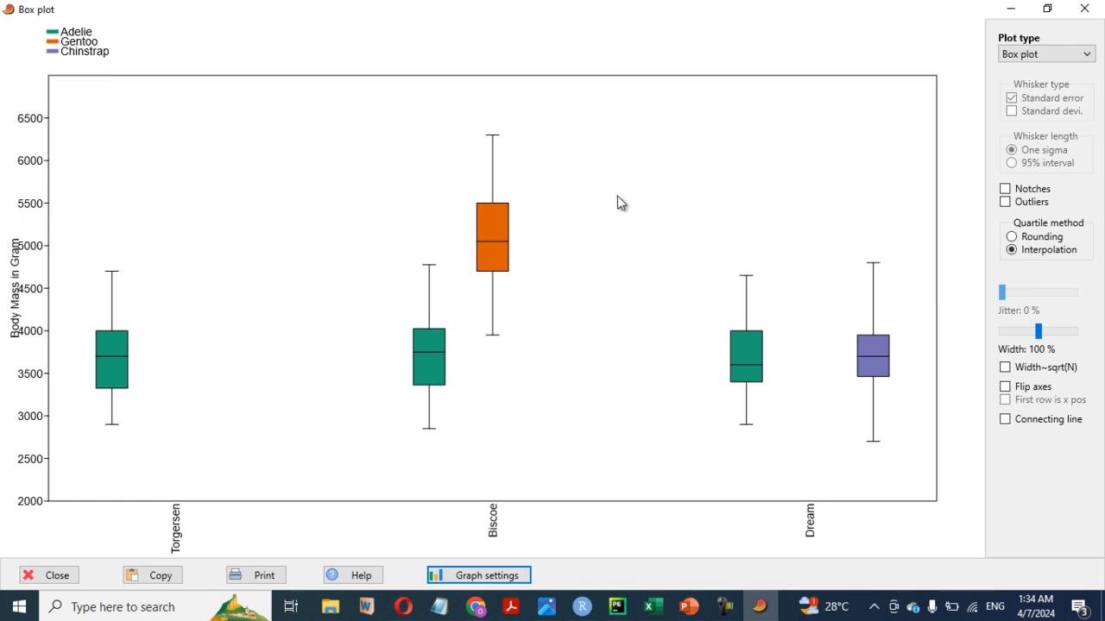
left_click(1084, 9)
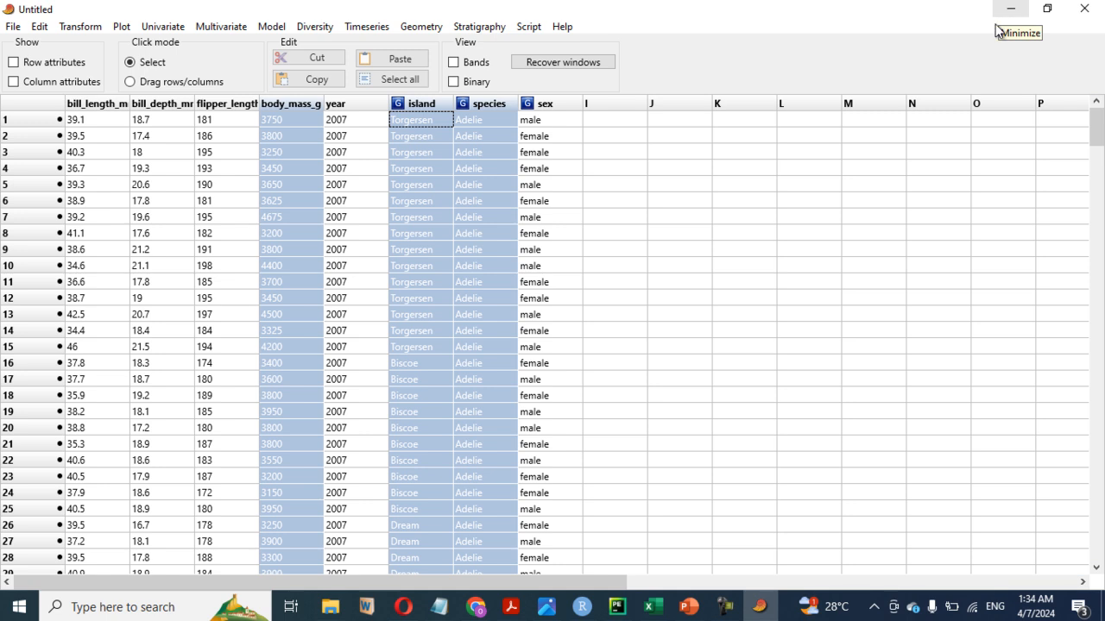
- Switch to File Explorer and open the DATA folder on drive D
left_click(327, 611)
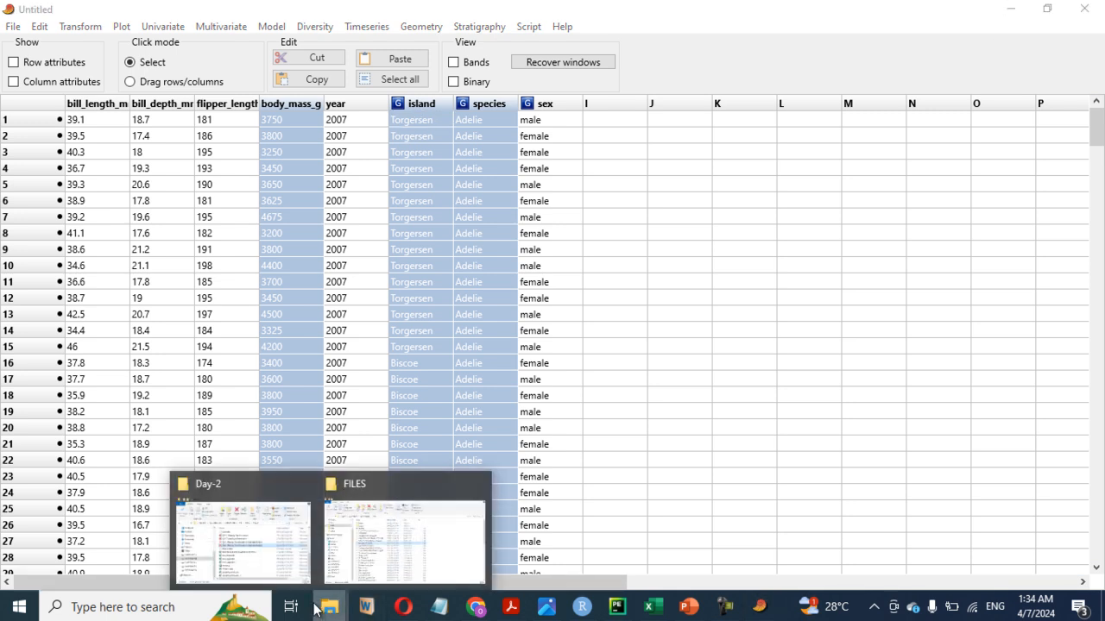
left_click(220, 511)
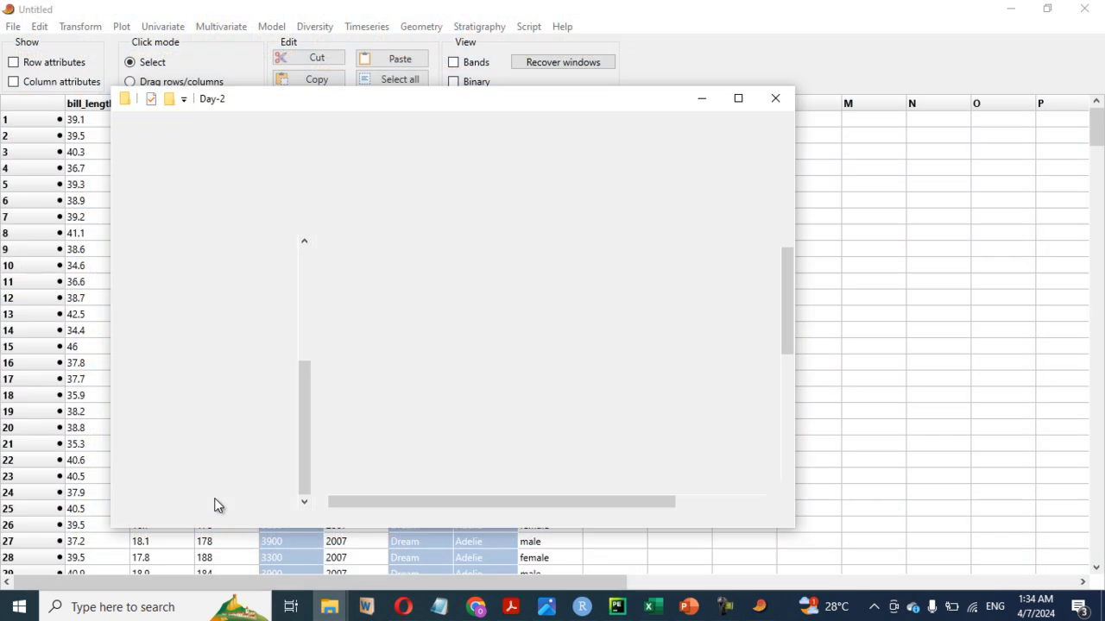
left_click(127, 218)
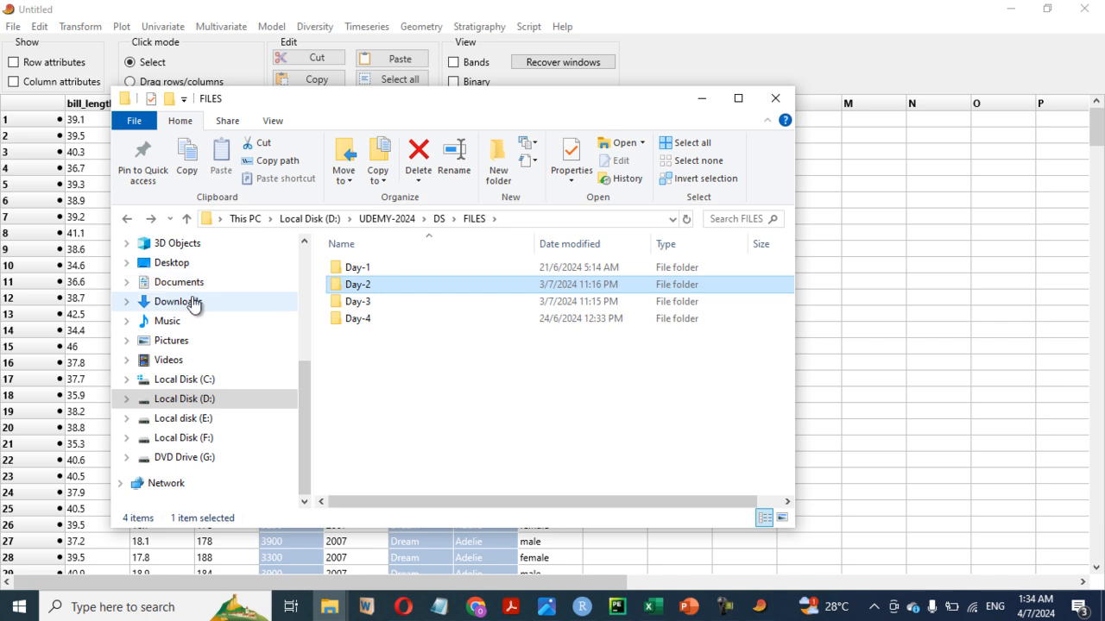
left_click(201, 420)
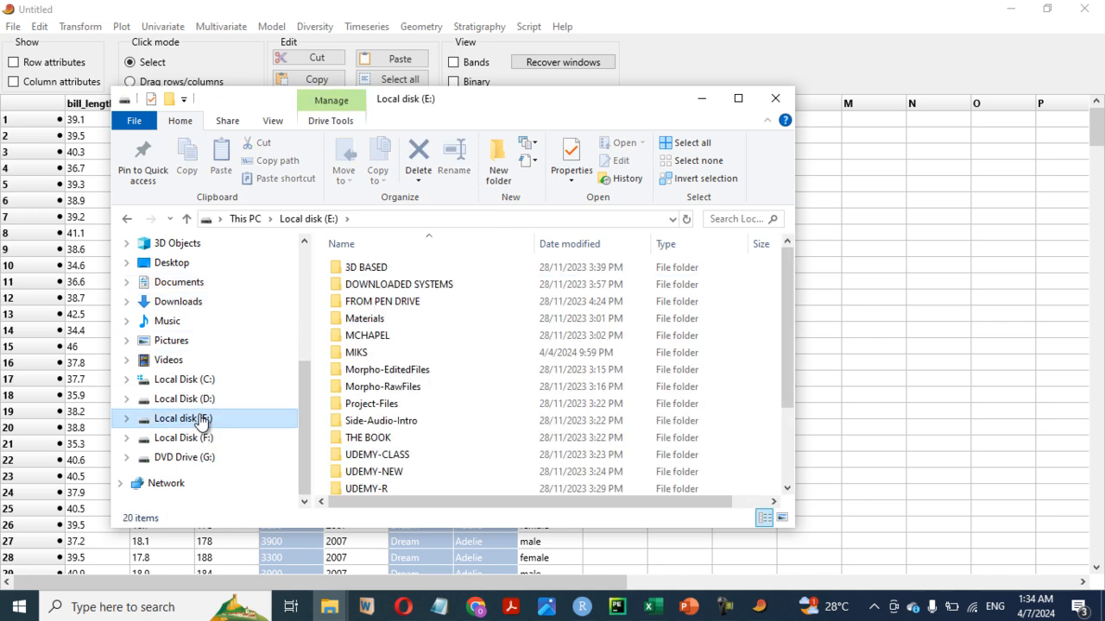
left_click(205, 401)
left_click(360, 376)
double_click(359, 377)
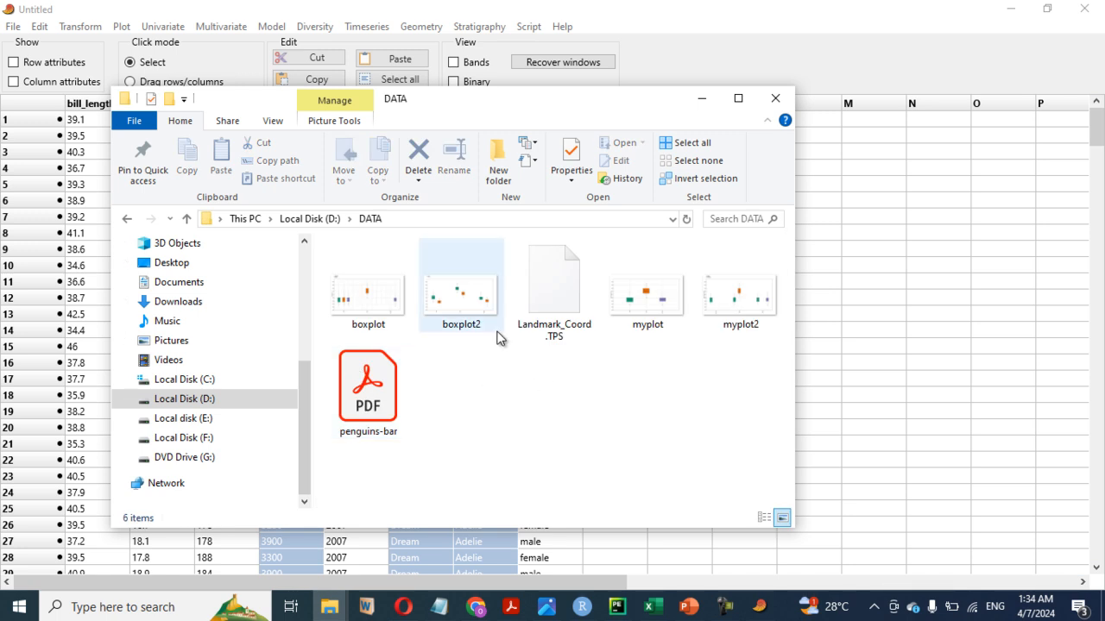
- View the exported myplot2 image, close the open image windows, and minimise the folder window
double_click(734, 298)
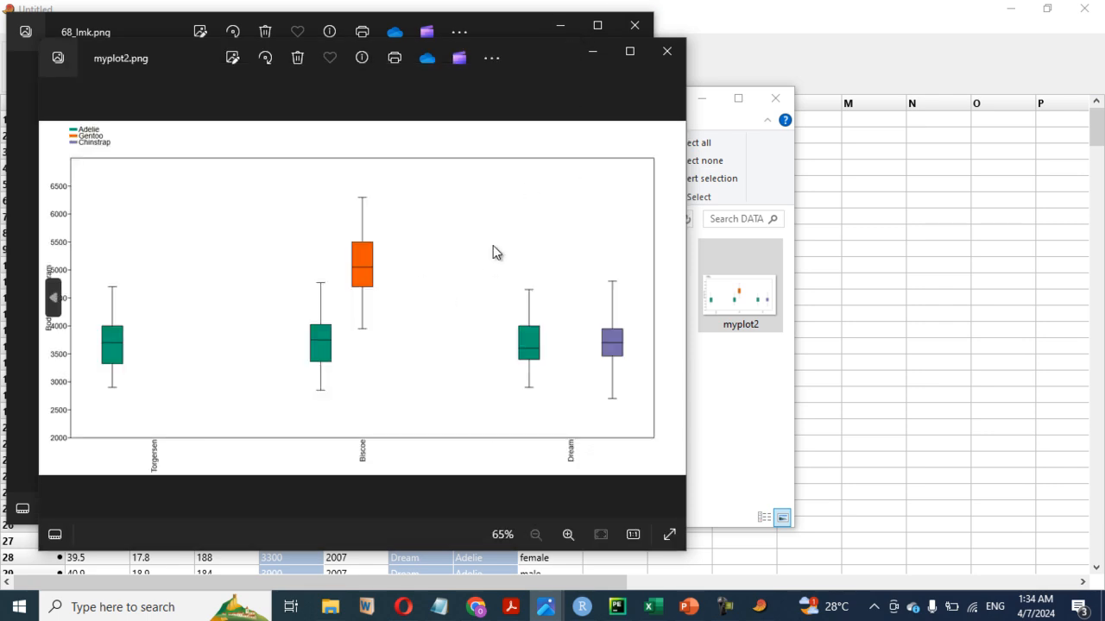
left_click(666, 51)
left_click(636, 25)
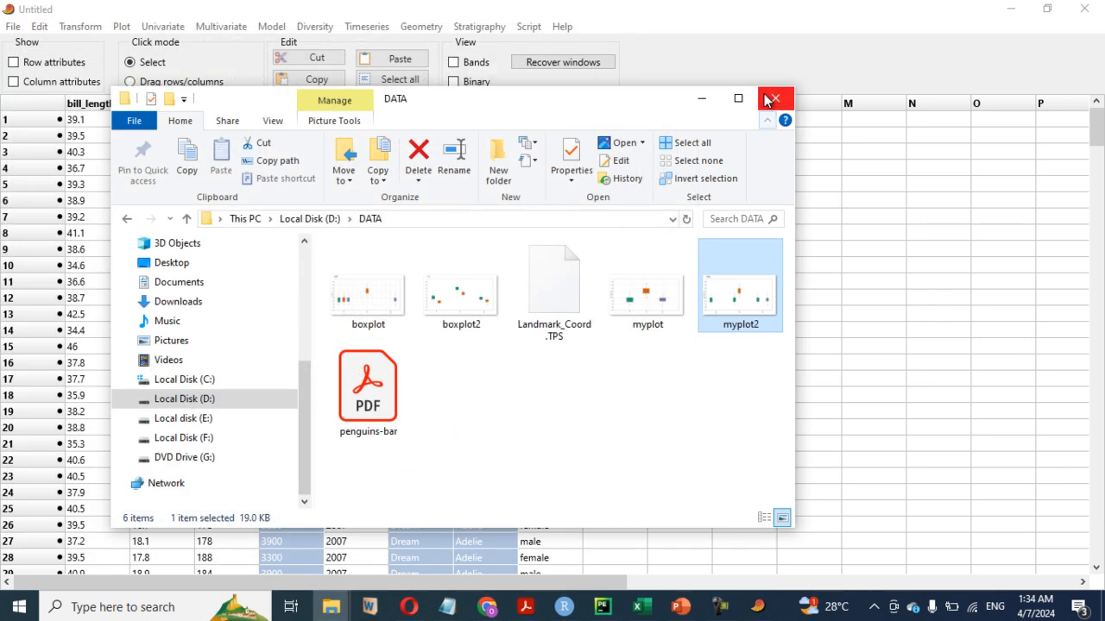
left_click(702, 98)
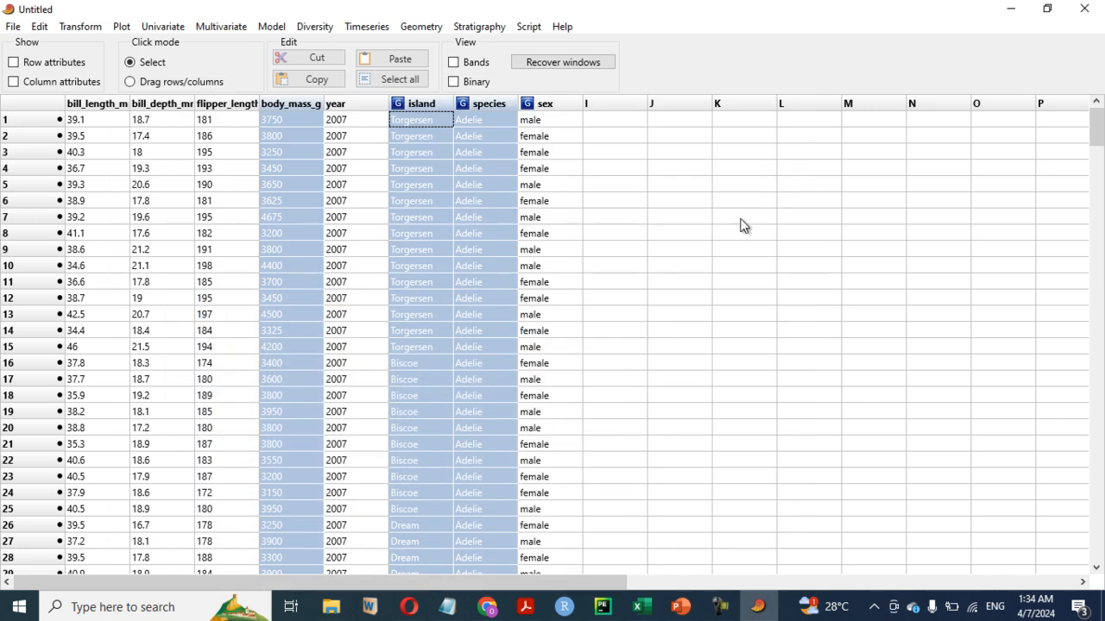